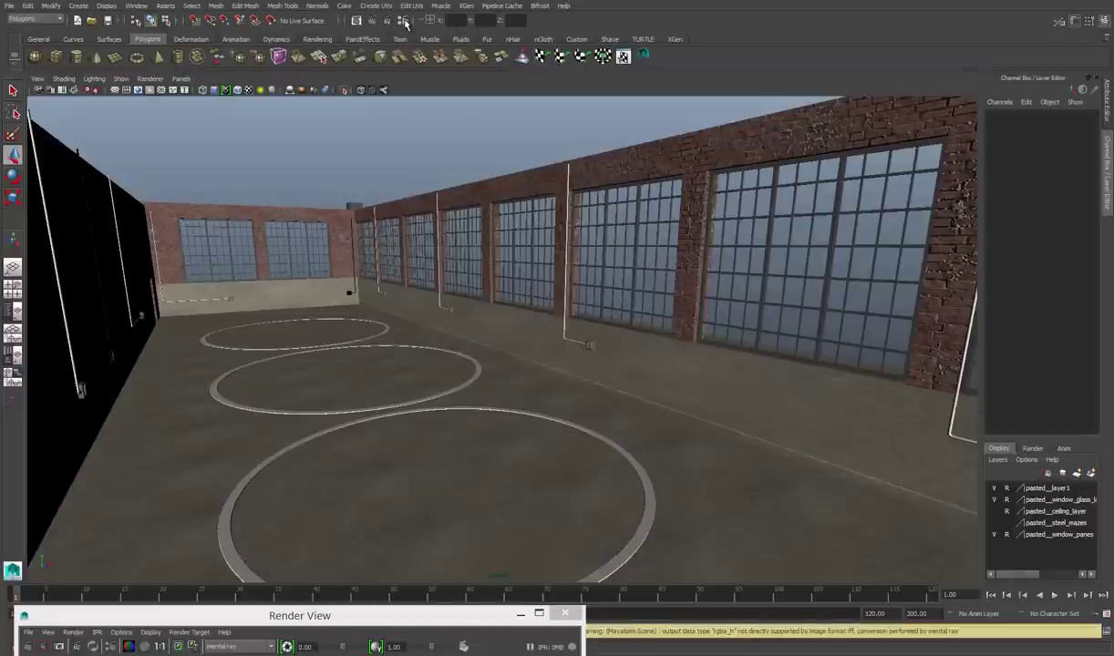
Select mental ray as the renderer and create an image-based lighting node for the scene.
left_click(404, 21)
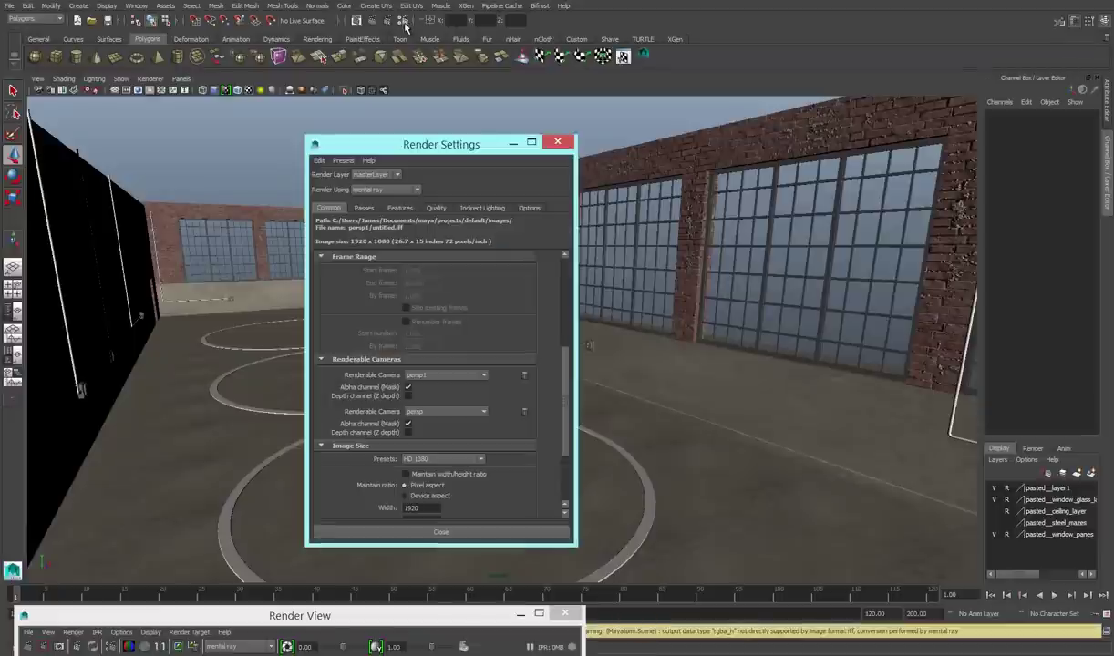
left_click(385, 189)
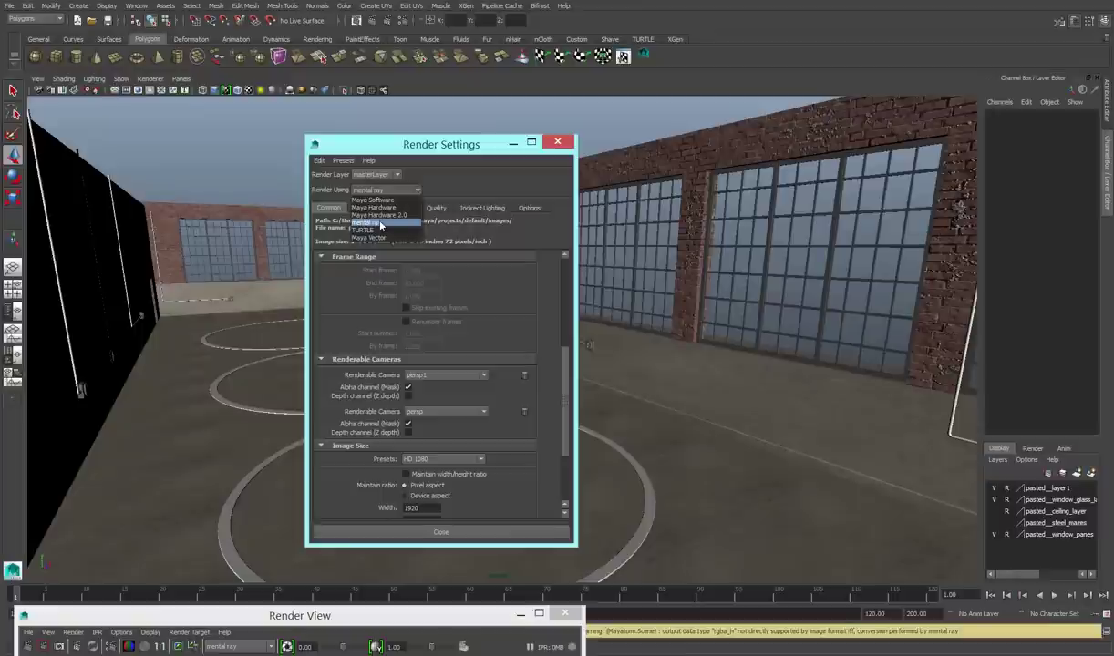
left_click(380, 224)
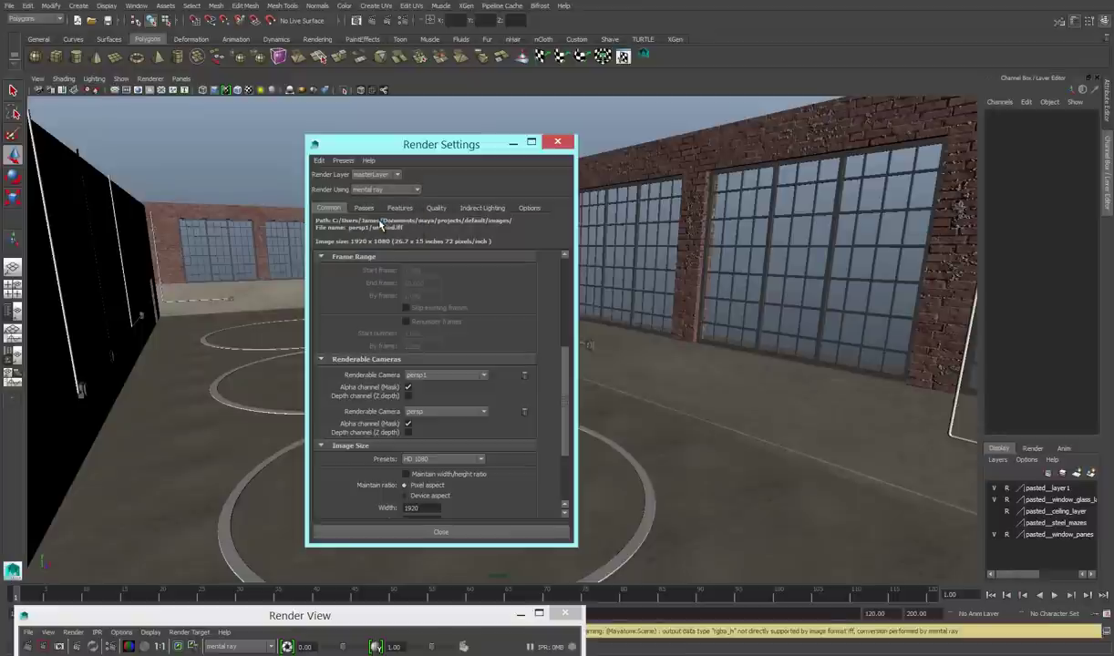
left_click(491, 212)
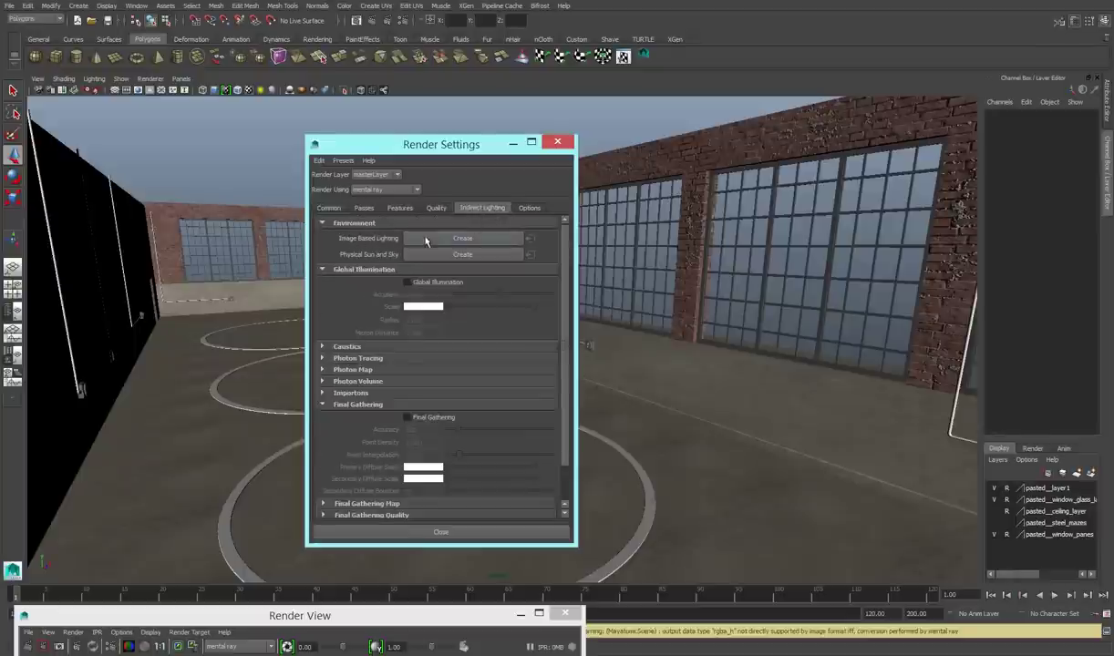
left_click(487, 239)
Load LA_Downtown_Helipad_GoldenHour_8k.jpg as the image of the image-based lighting node.
left_click_drag(480, 147, 149, 217)
left_click_drag(383, 131, 478, 174)
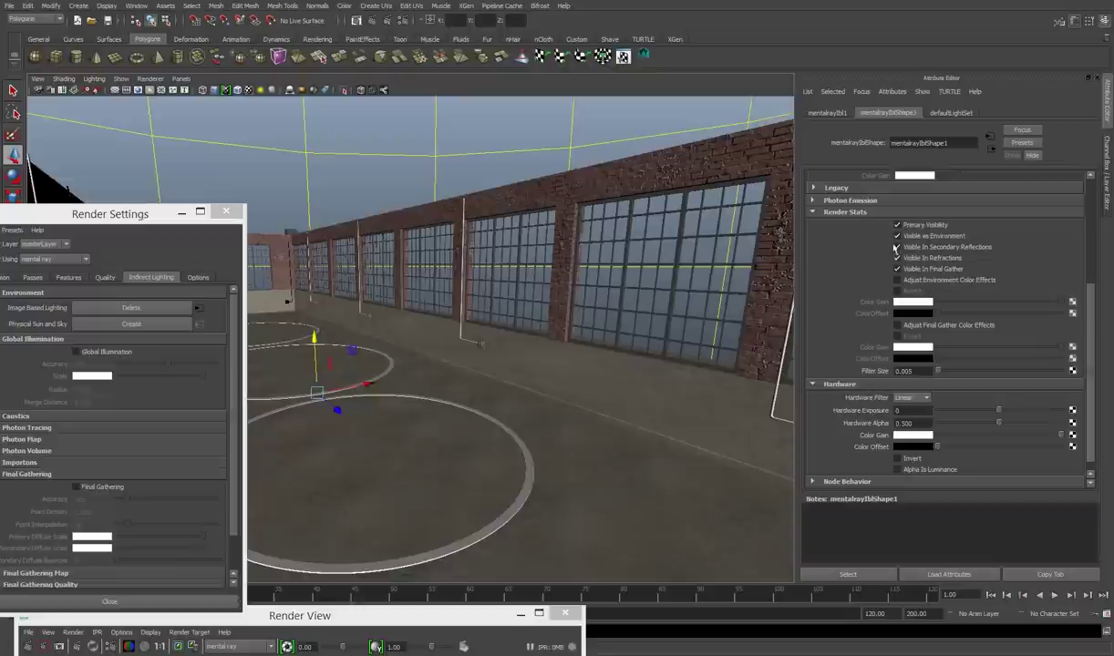
left_click(857, 213)
left_click(861, 373)
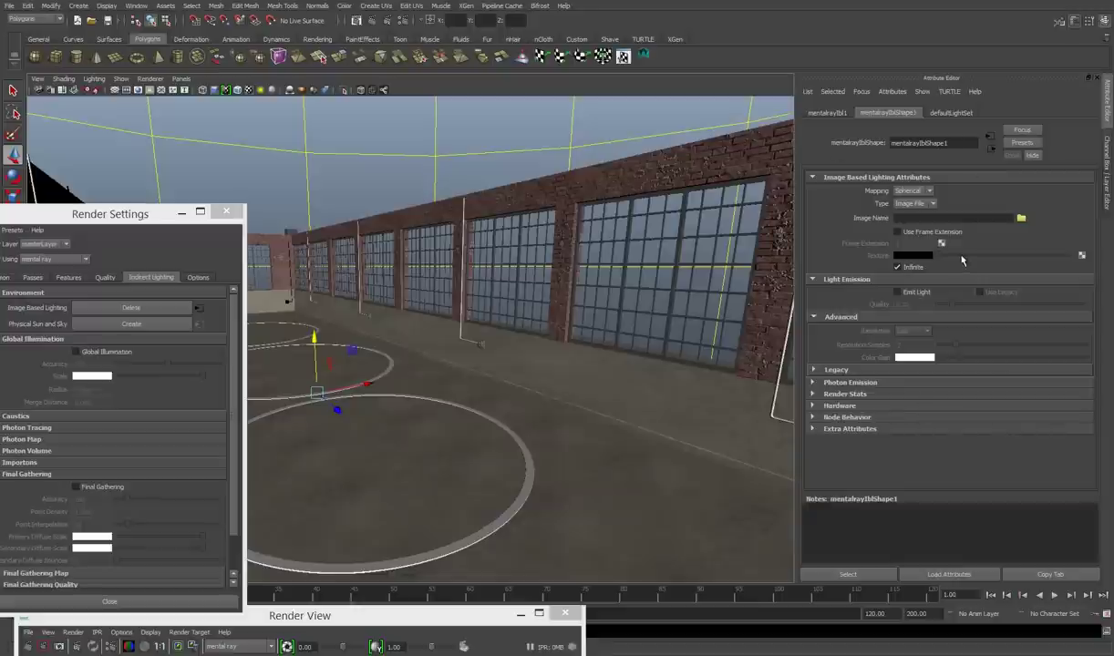
left_click(1021, 219)
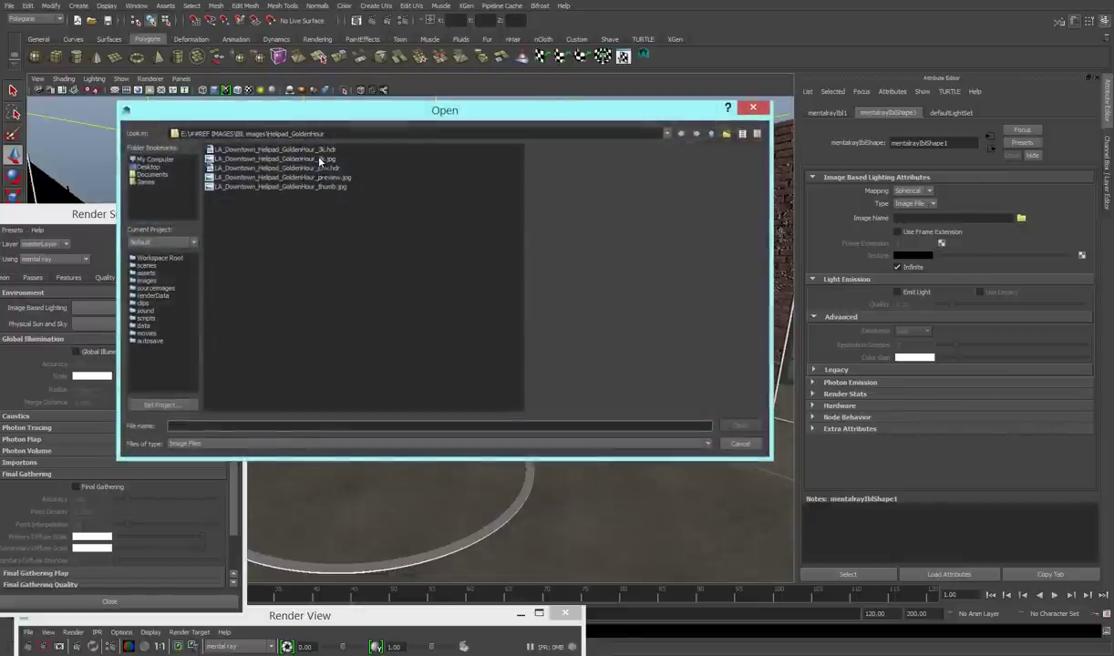
double_click(319, 160)
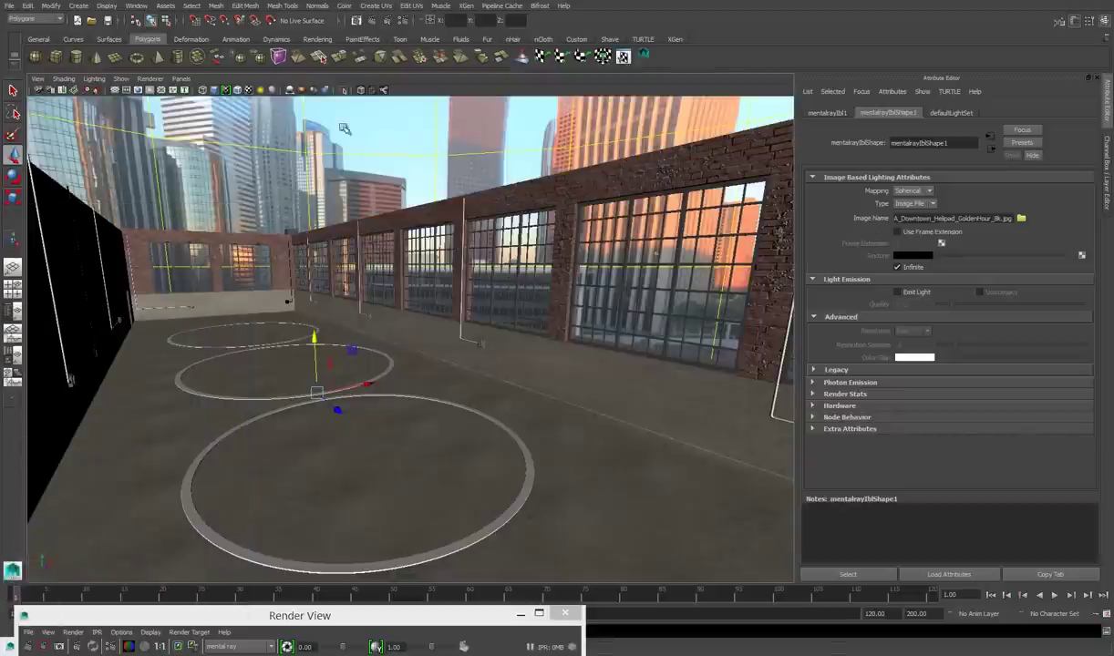
Rotate the environment sphere horizontally until the sun sits behind the long window wall, and render a preview of the room.
key("e")
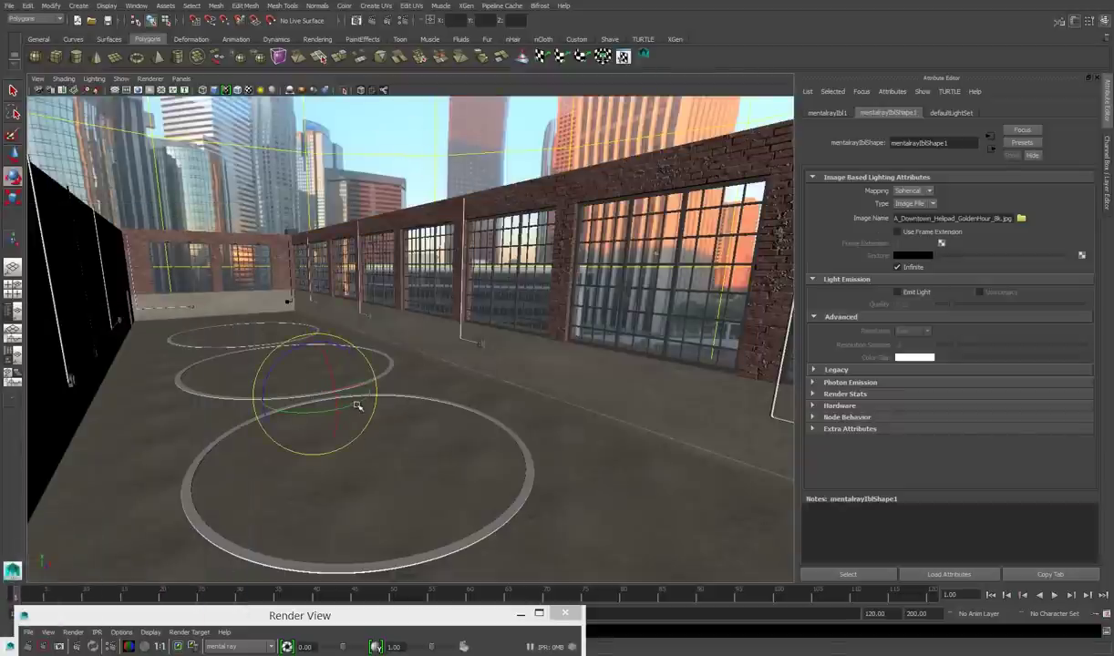
left_click_drag(357, 406, 295, 417)
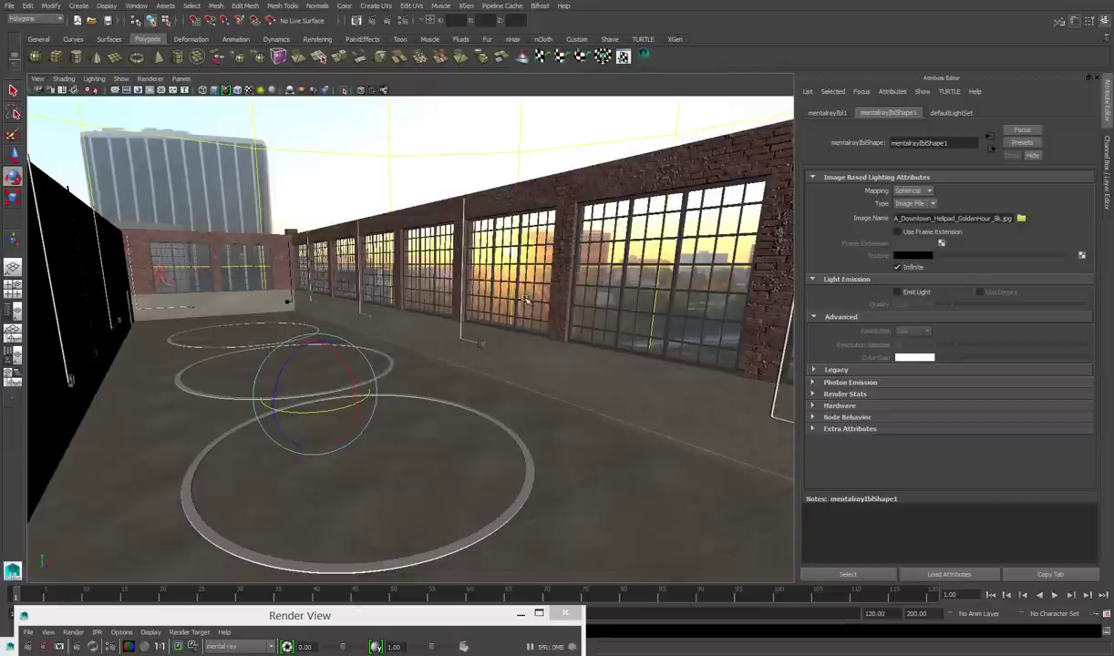
left_click_drag(350, 618, 390, 129)
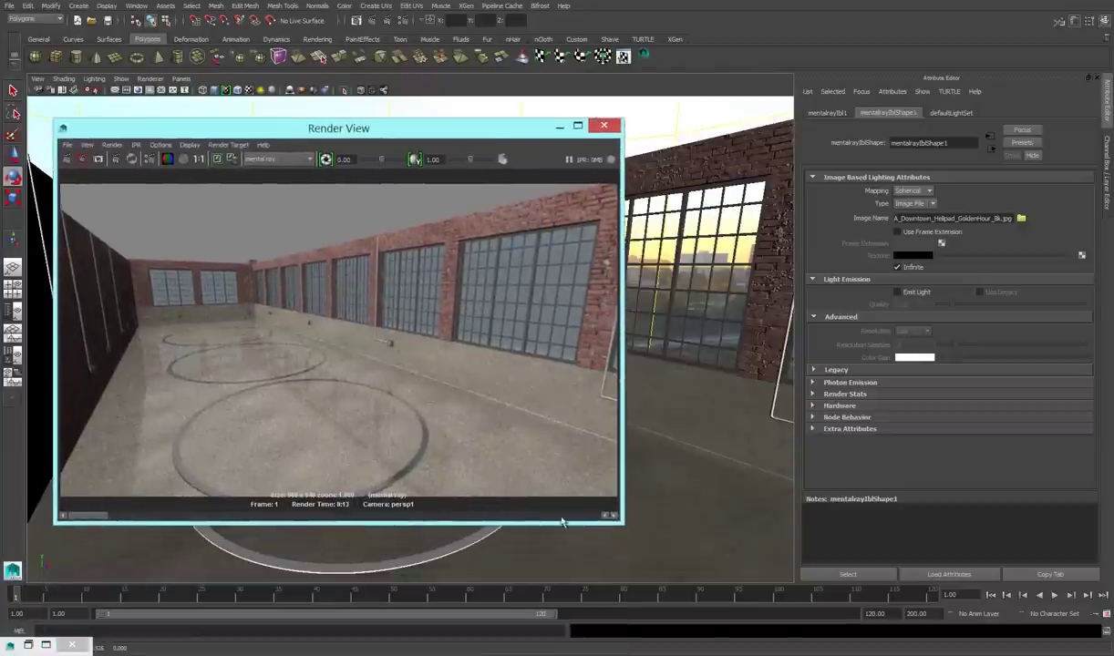
left_click(216, 159)
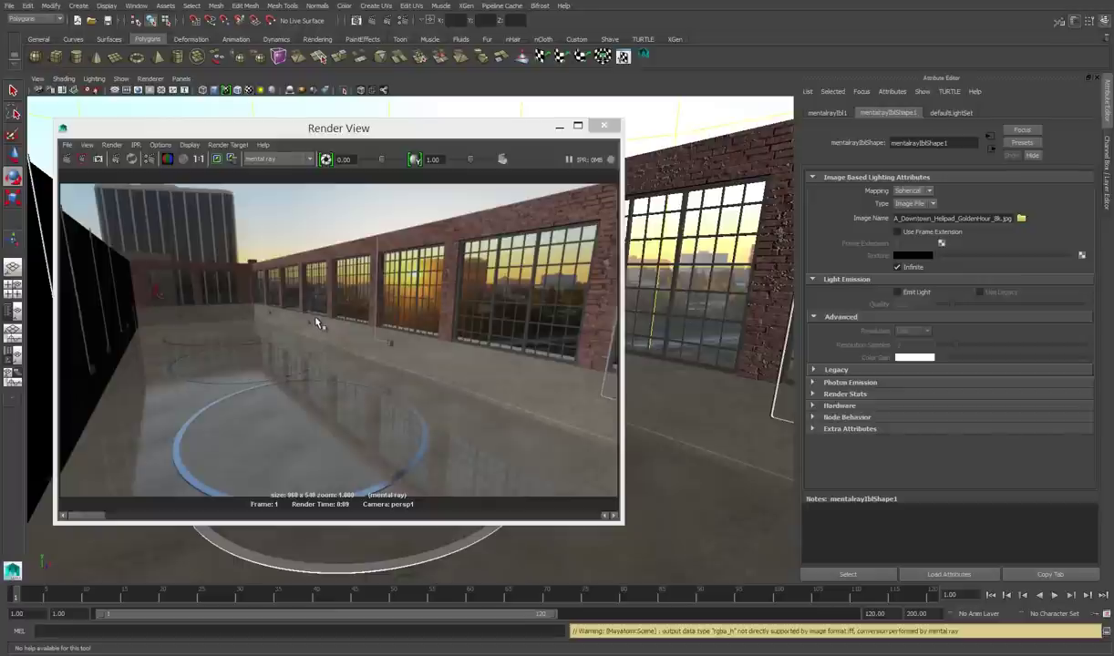
Disable the default light in the common render options and render the room again.
left_click(404, 22)
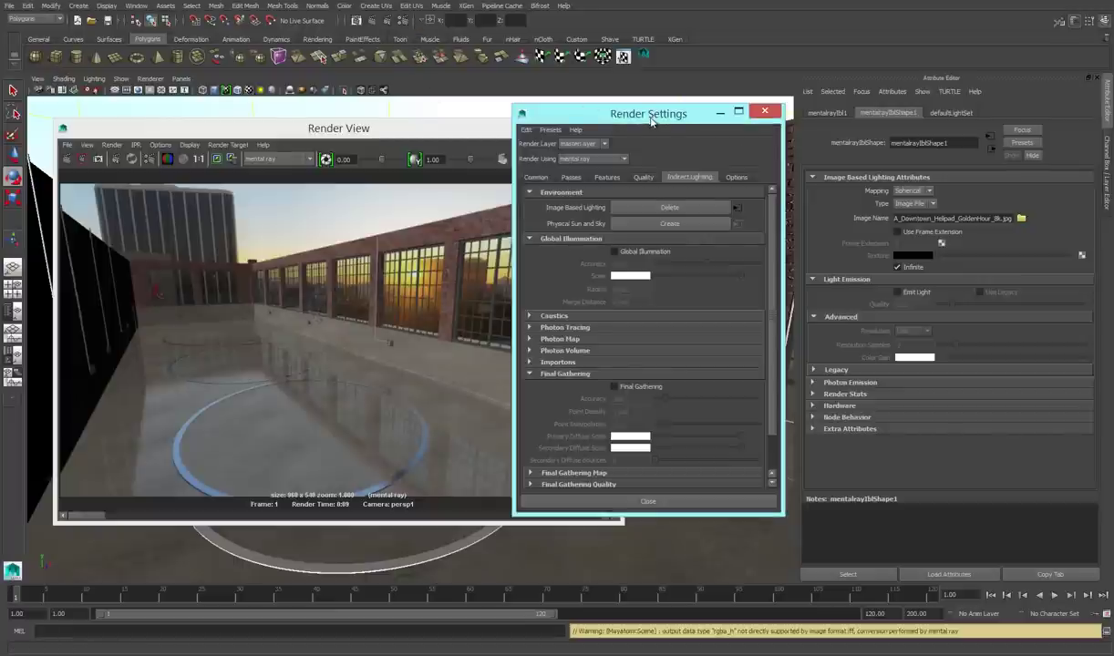
left_click_drag(651, 121, 646, 96)
left_click(532, 153)
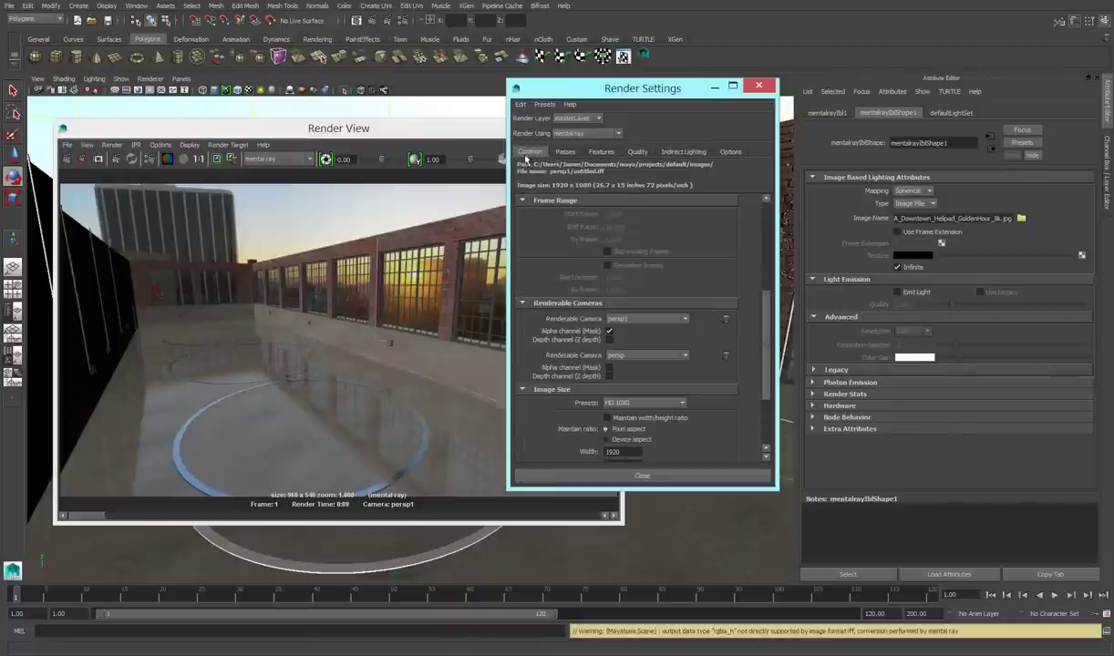
left_click_drag(766, 298, 771, 343)
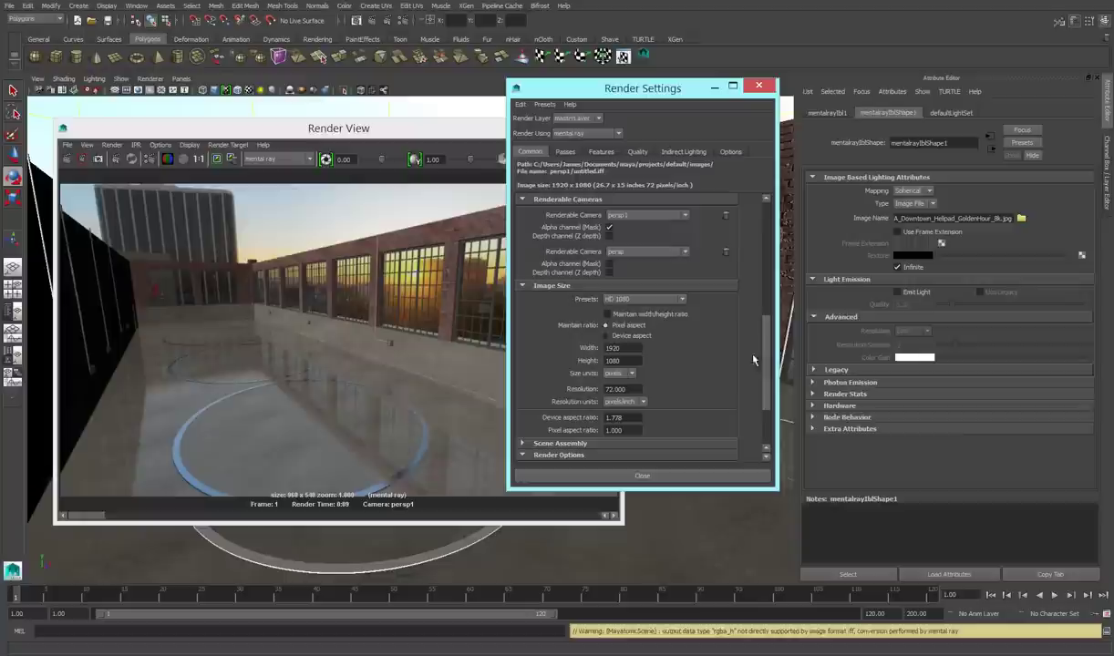
left_click(581, 457)
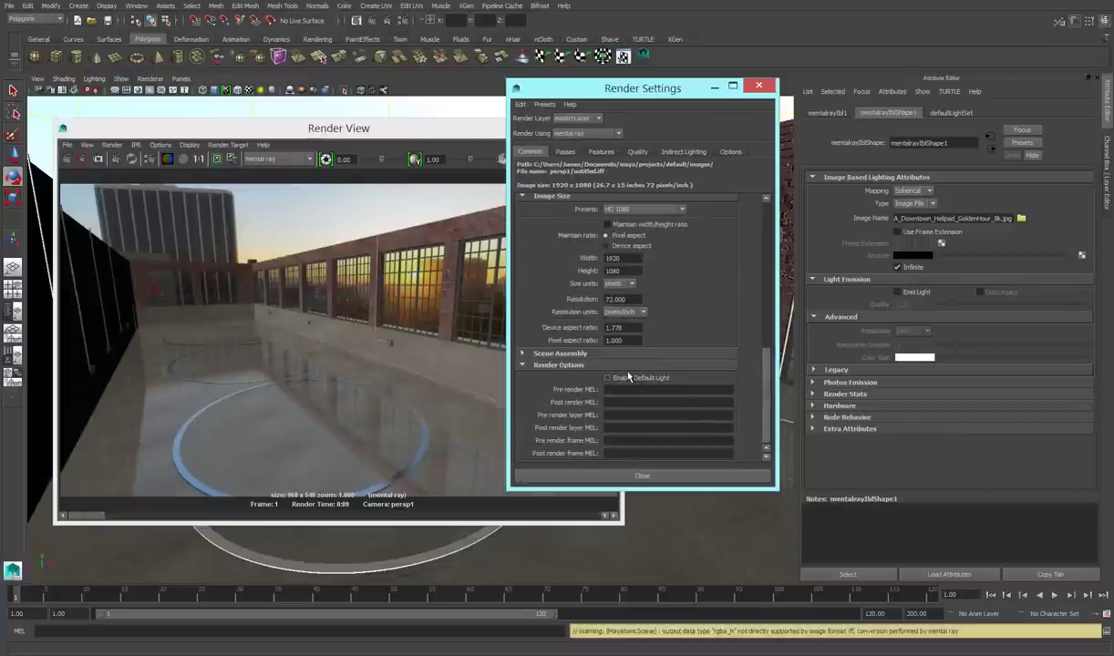
left_click(64, 158)
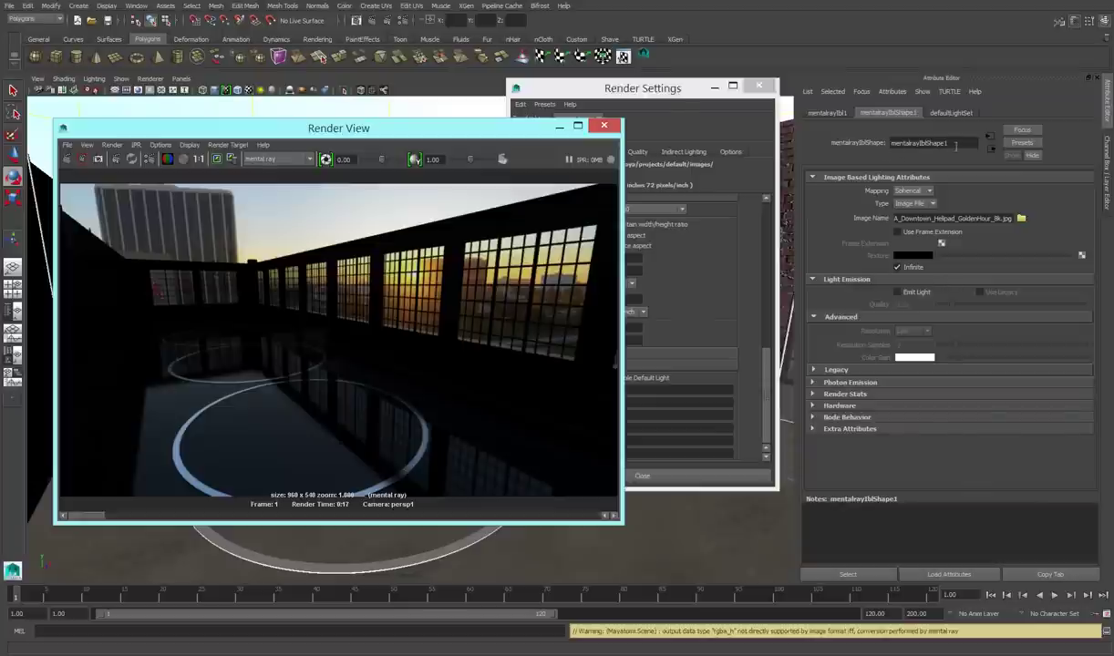
Enable Emit Light on the image-based lighting node and re-render the room.
left_click(898, 292)
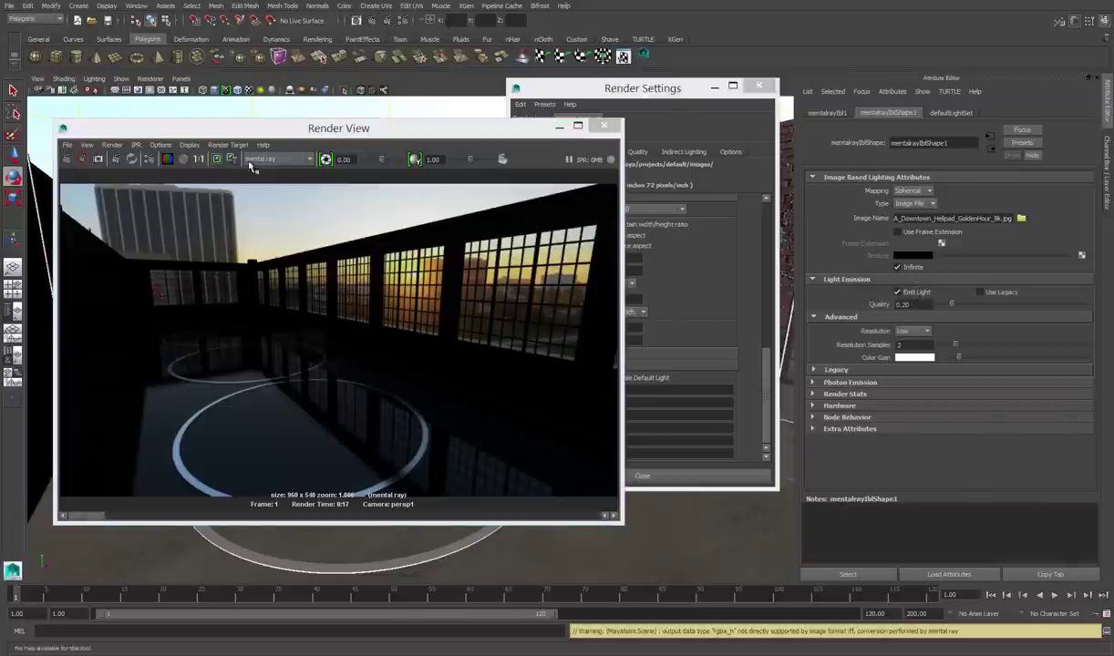
left_click(68, 158)
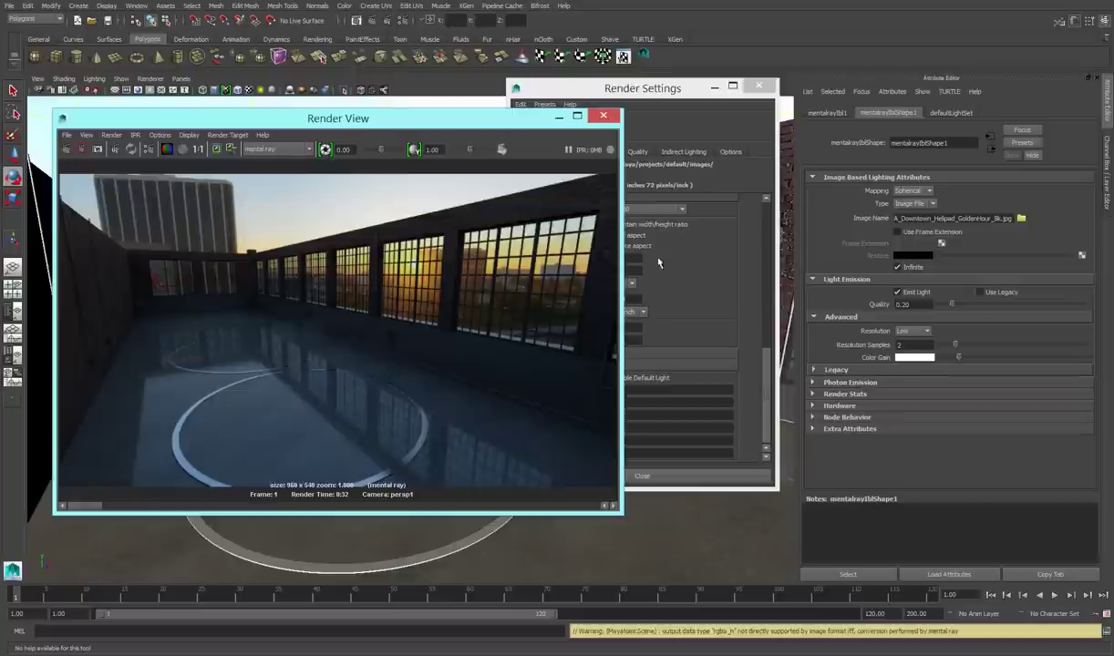
Enable Final Gathering in the indirect lighting settings, and clear the render settings and render preview windows off the viewport.
left_click_drag(681, 95, 813, 88)
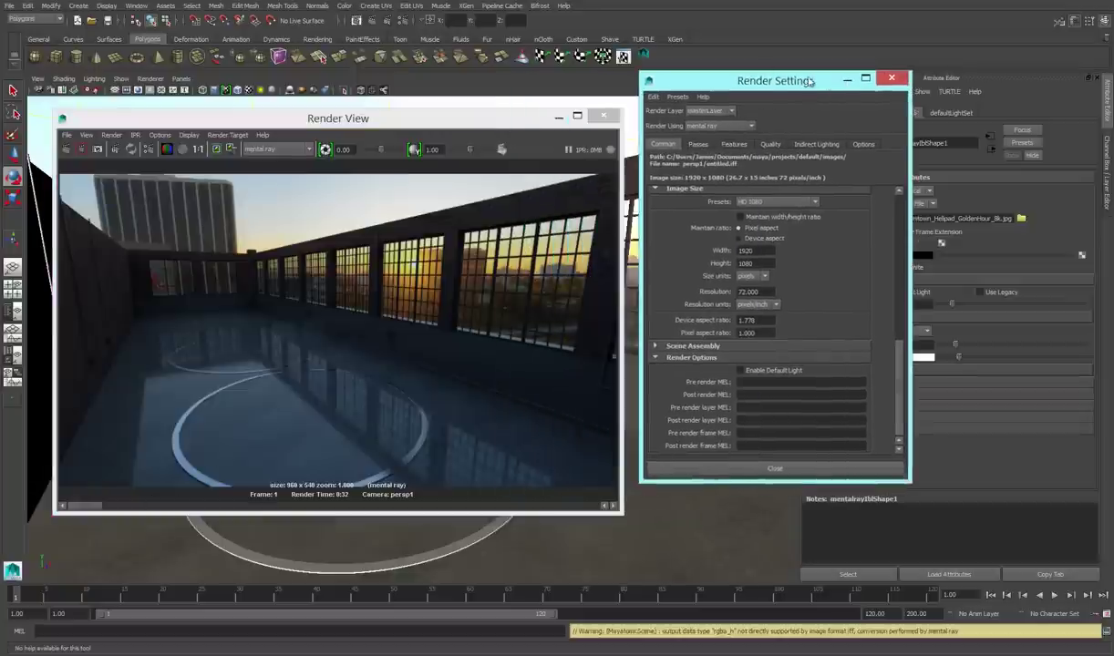
left_click(811, 146)
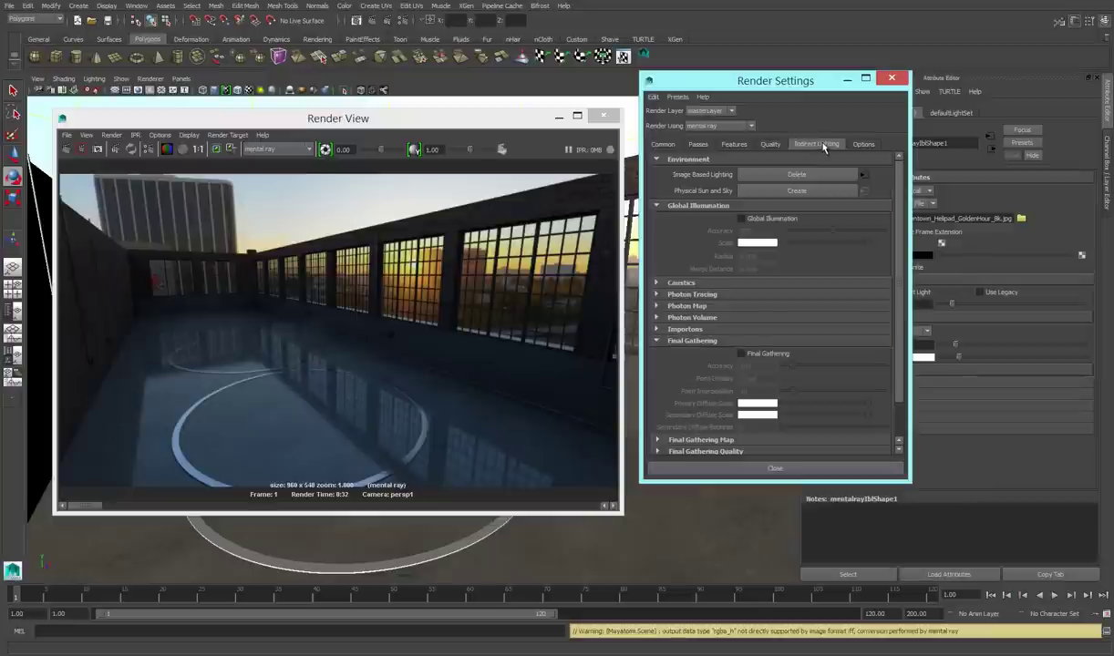
left_click(741, 355)
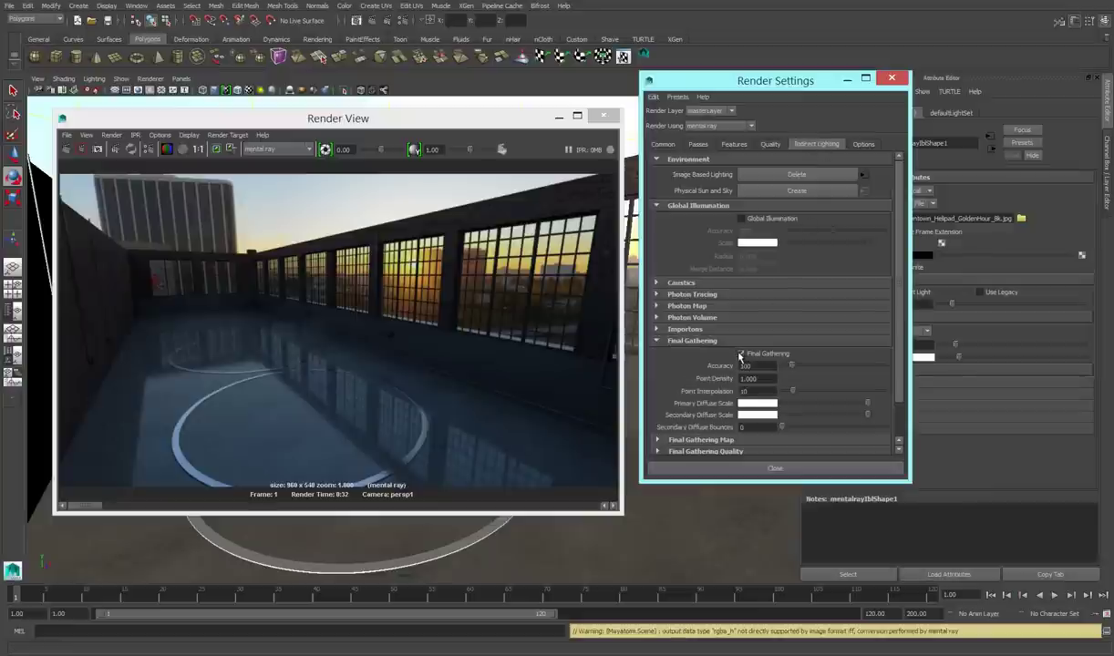
left_click(205, 149)
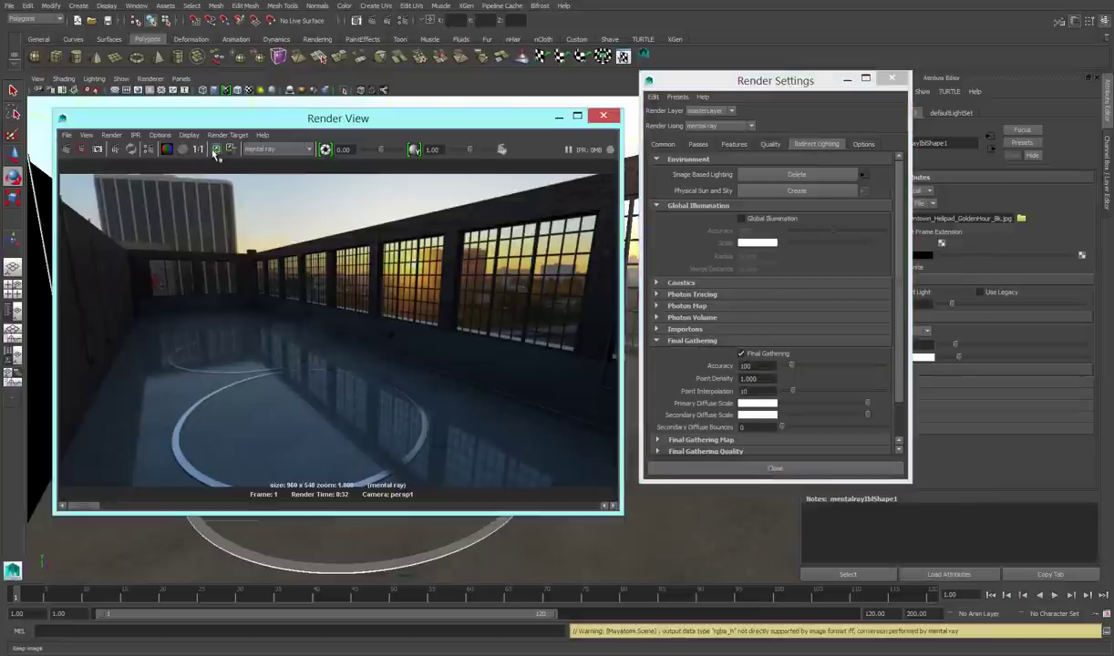
left_click(775, 467)
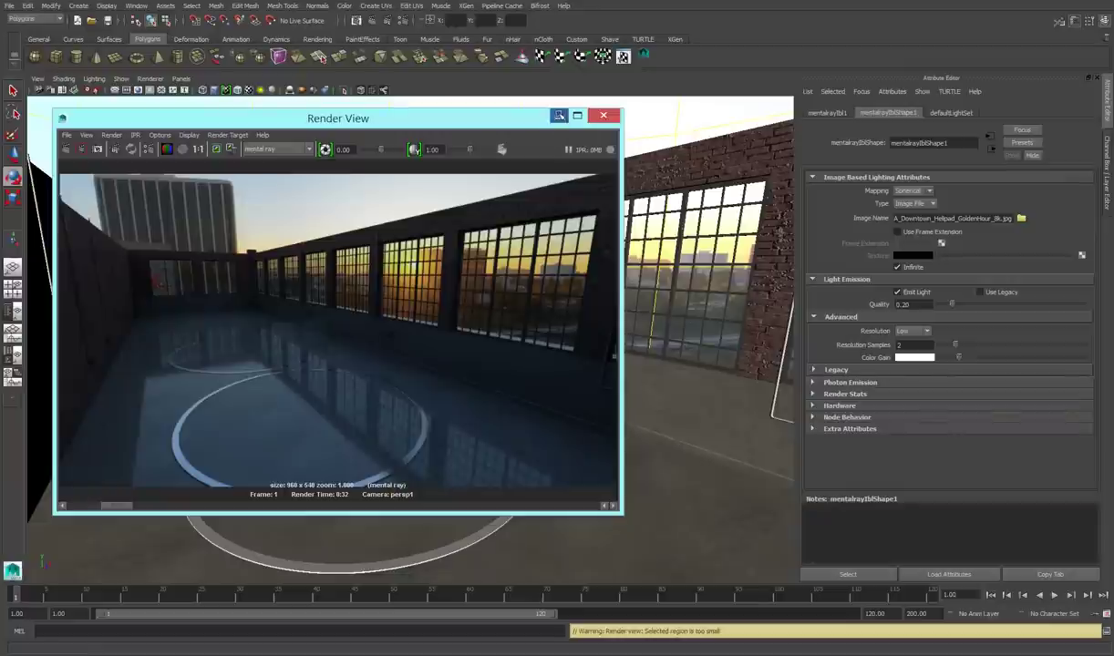
left_click(560, 118)
Create a directional light and raise it above the floor in the middle of the room.
key("space")
left_click(387, 165)
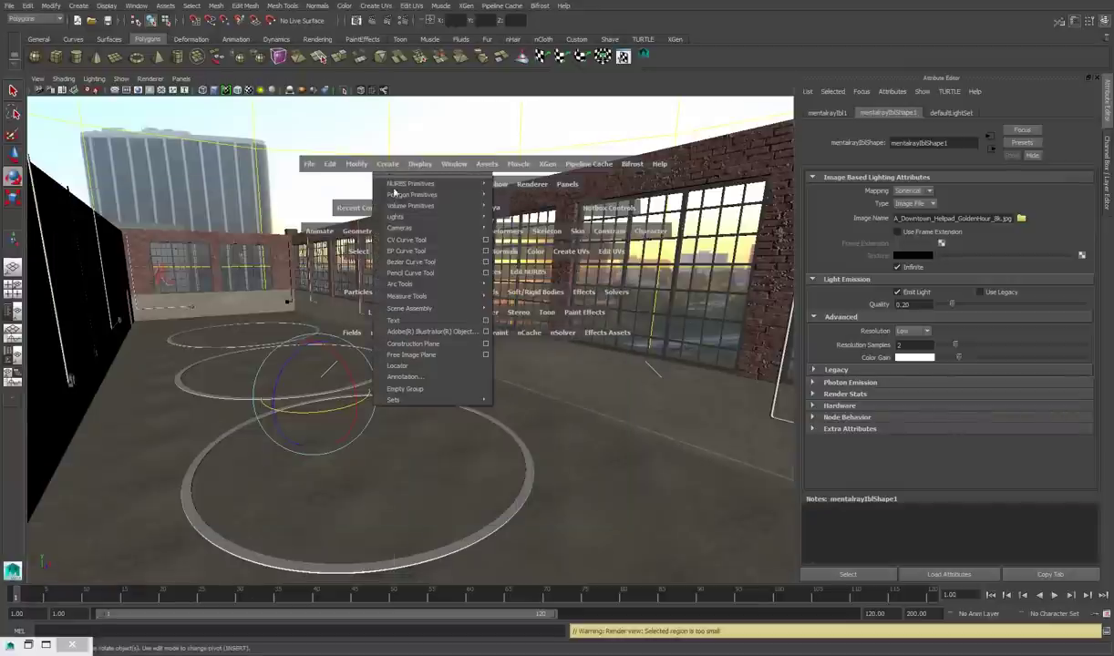
mouse_move(400, 217)
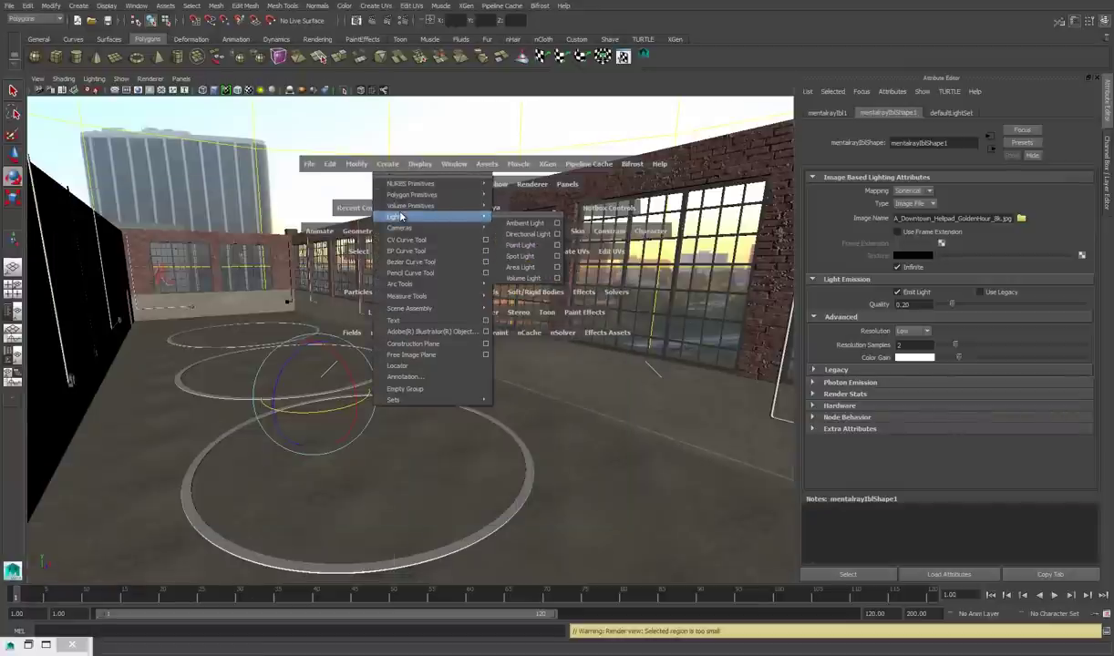
left_click(526, 235)
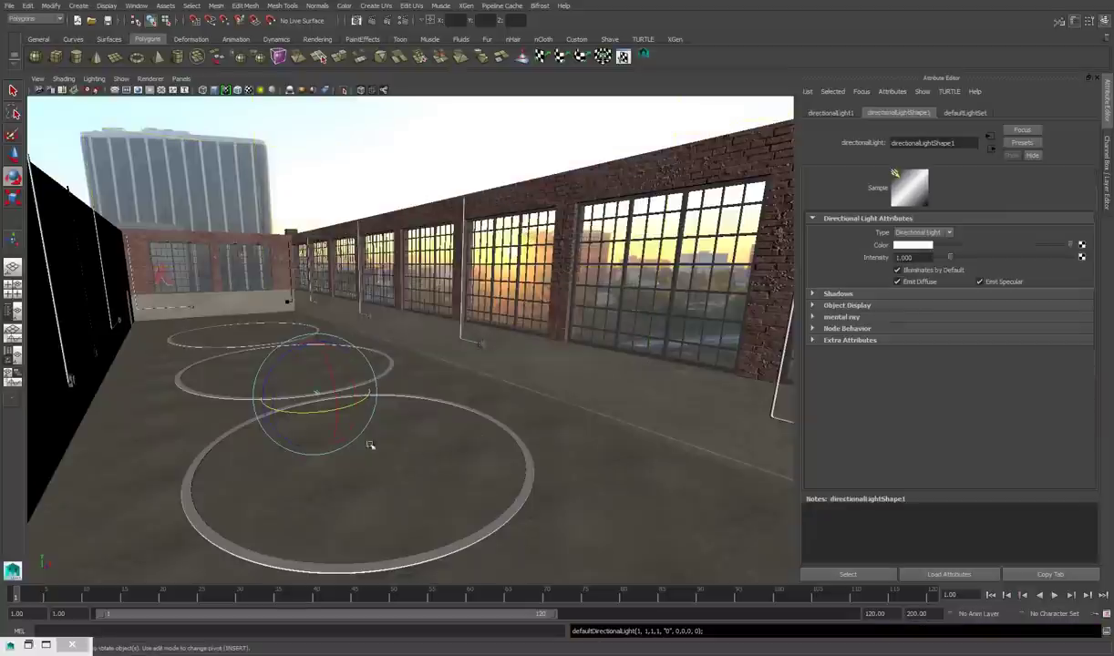
key("w")
left_click_drag(313, 340, 310, 267)
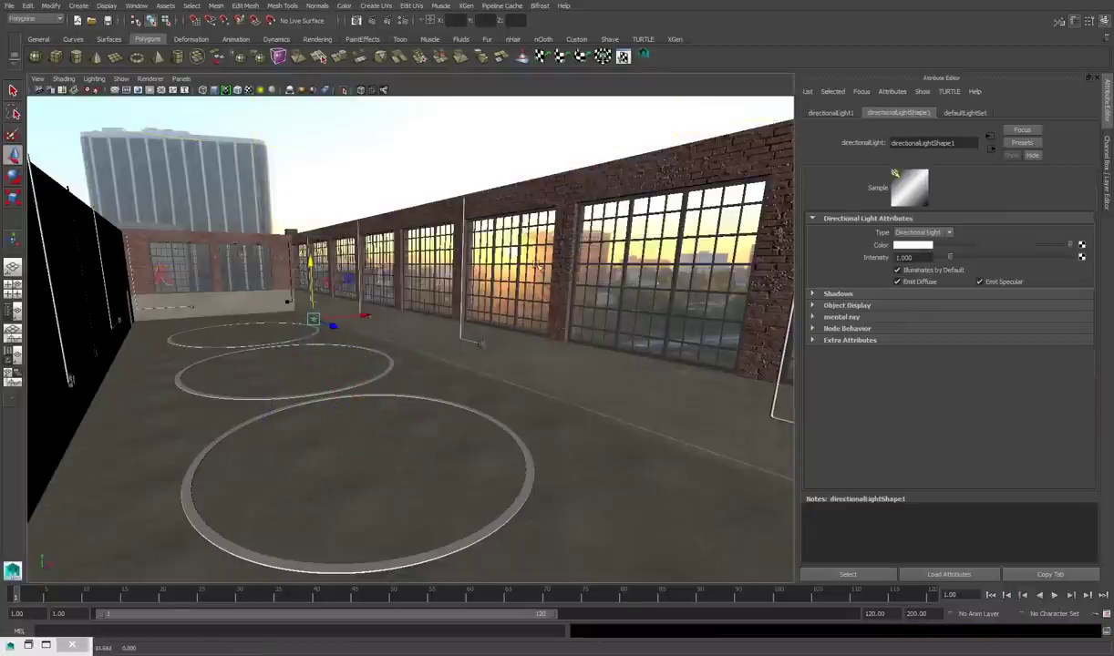
Enlarge the directional light's icon and rotate the light so it shines into the room from the sun behind the windows.
key("e")
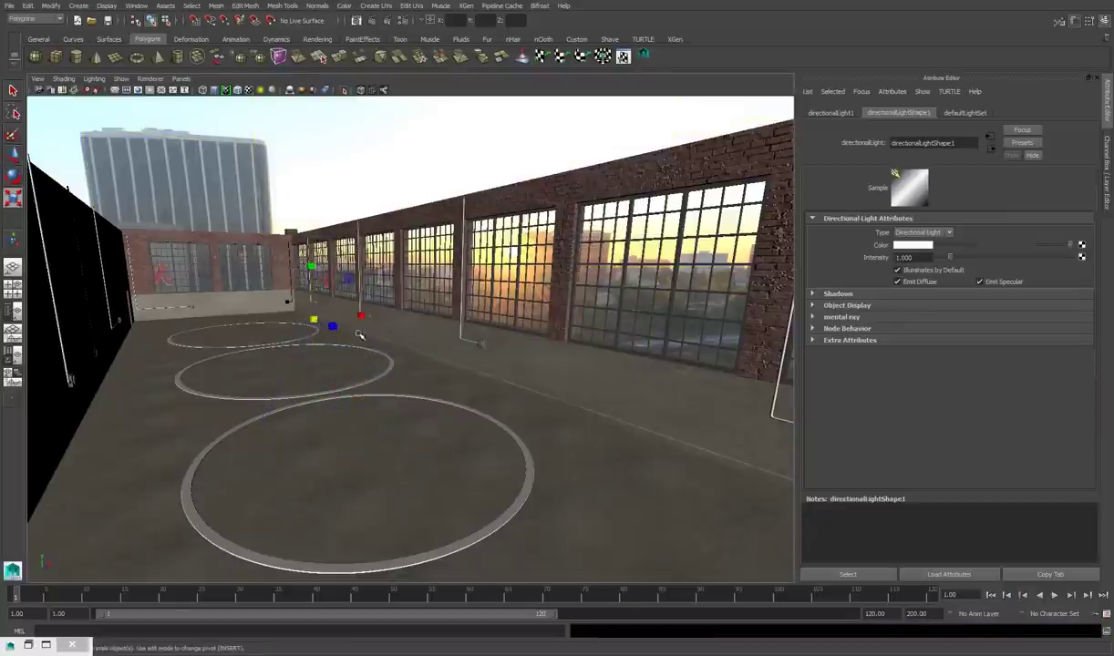
key("r")
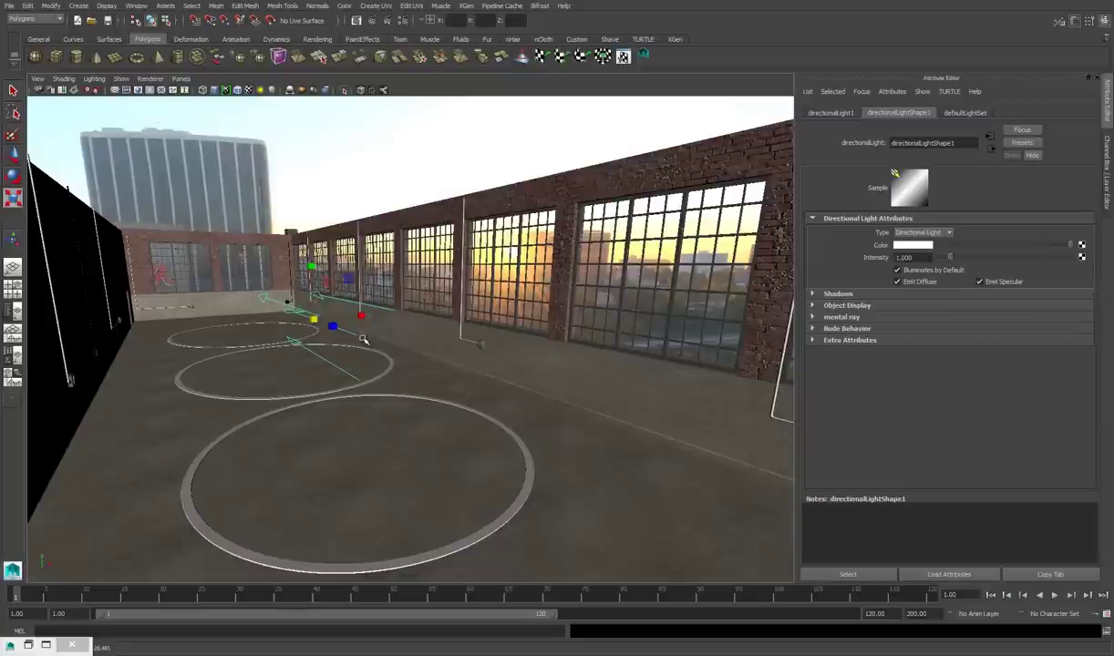
key("e")
left_click_drag(365, 336, 327, 302)
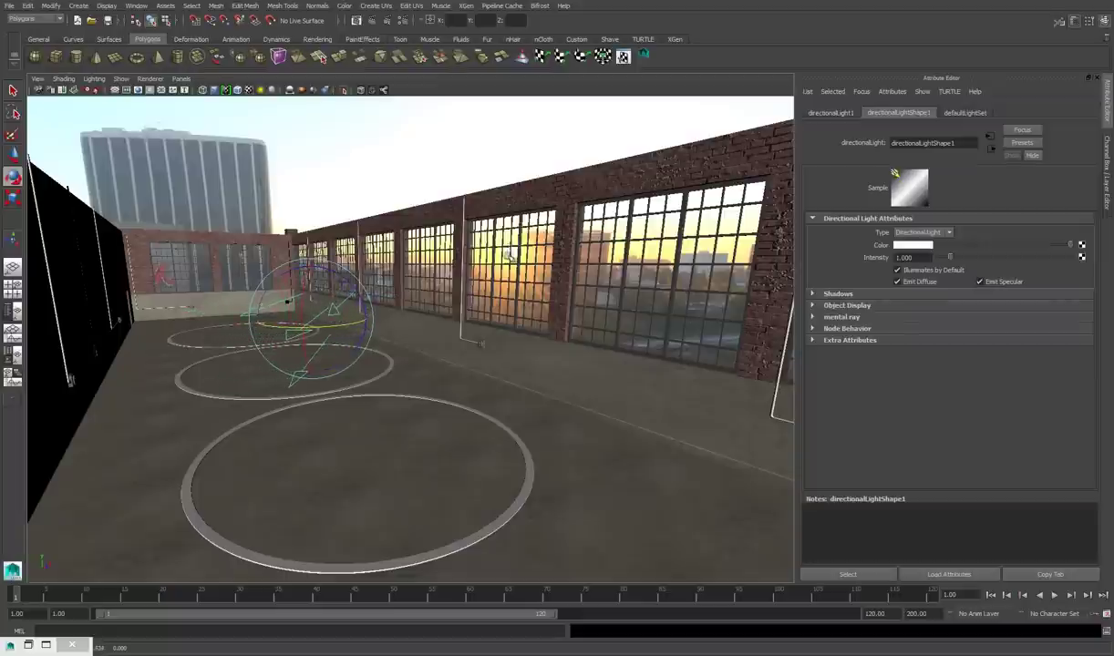
Set the directional light's color by sampling the bright sun in the background image.
left_click(913, 245)
left_click(851, 223)
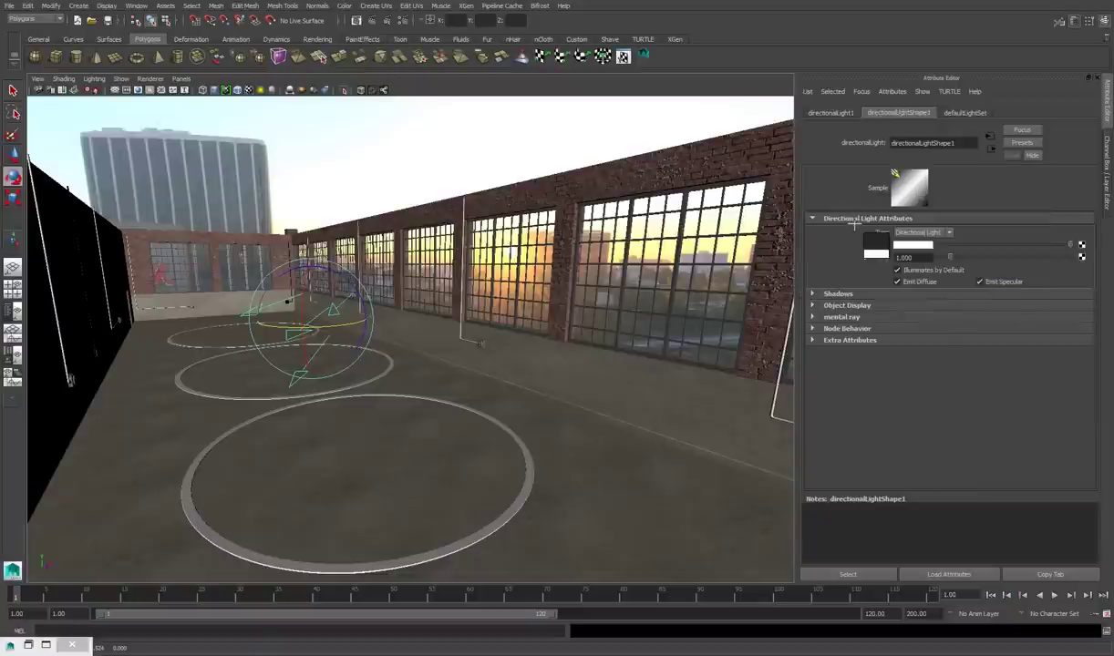
left_click(509, 255)
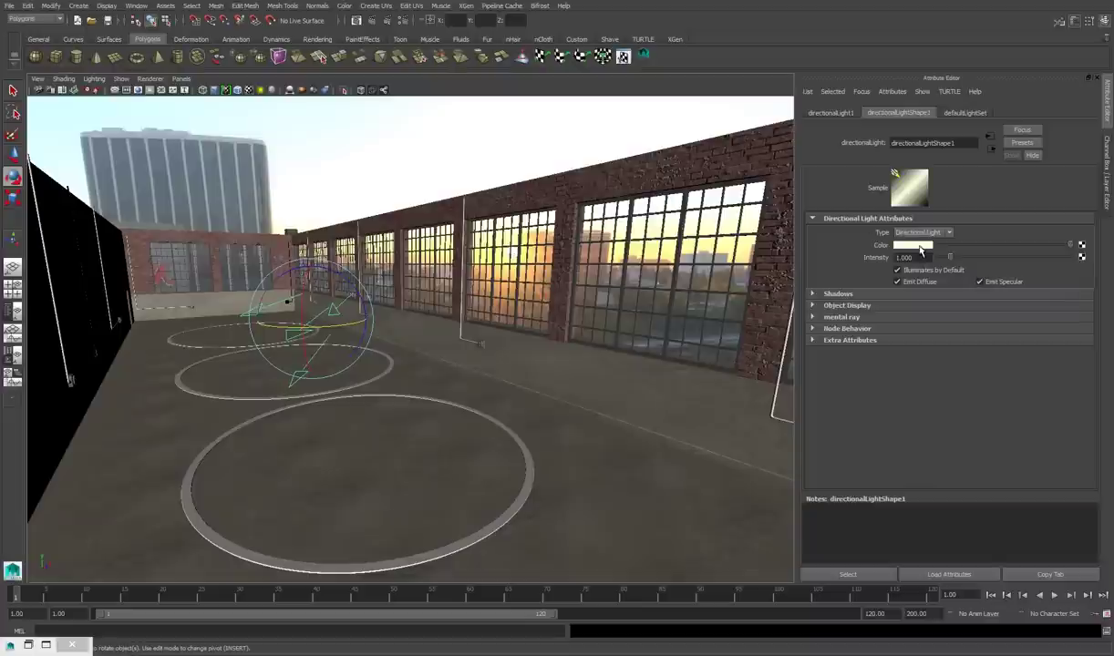
Review the directional light's raytrace shadow settings and render the warehouse view.
left_click(846, 293)
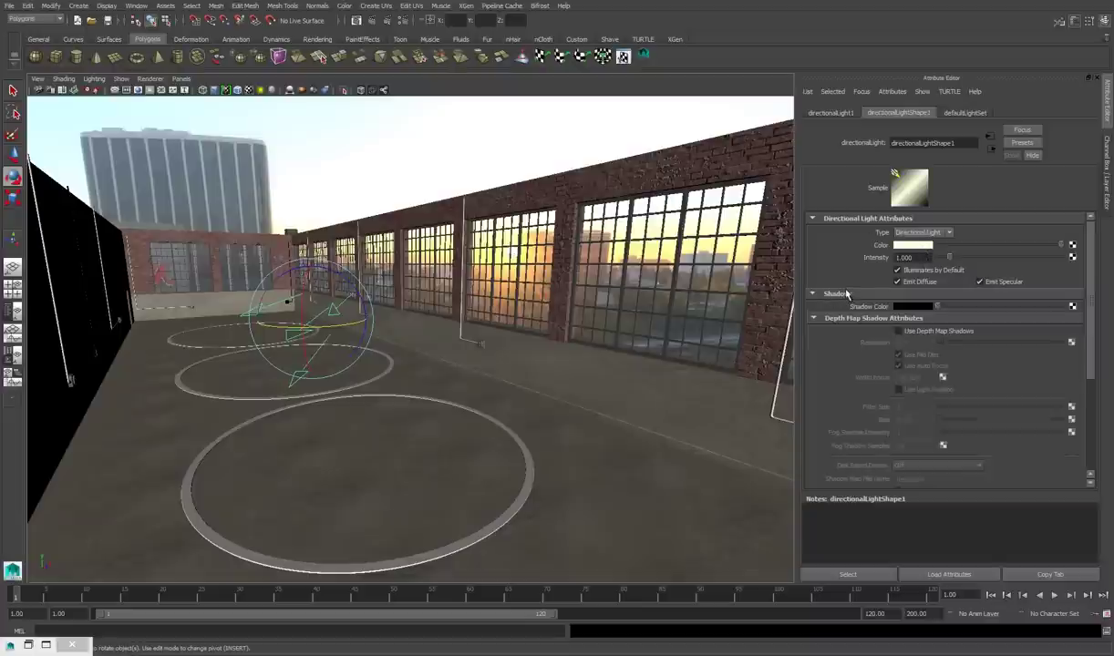
scroll(967, 379, "down", 5)
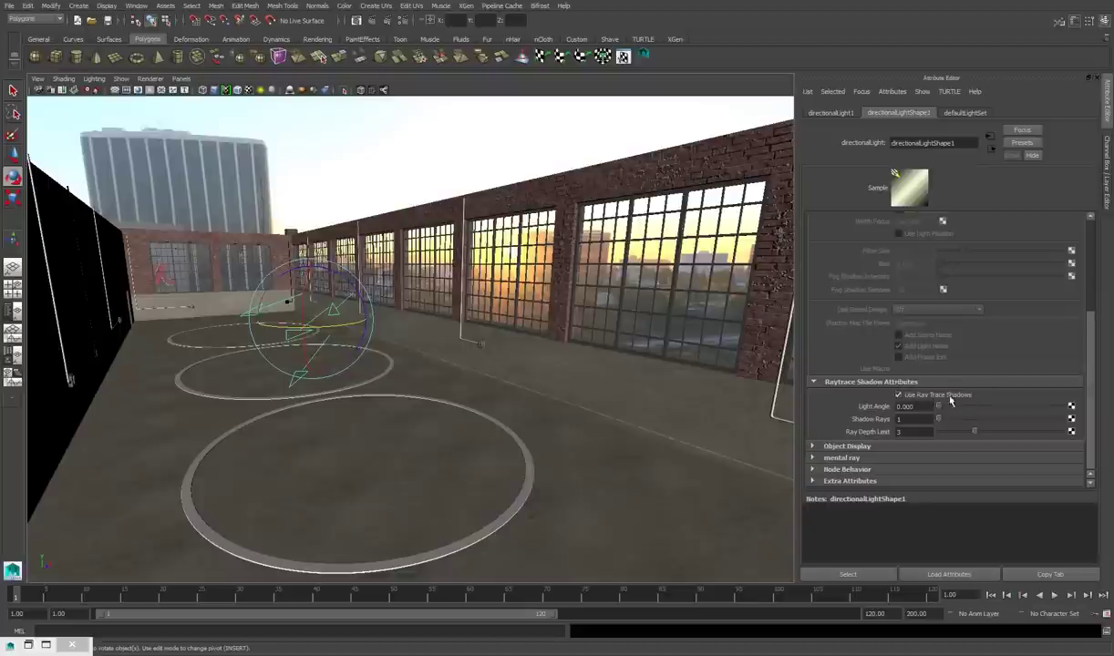
left_click(293, 282)
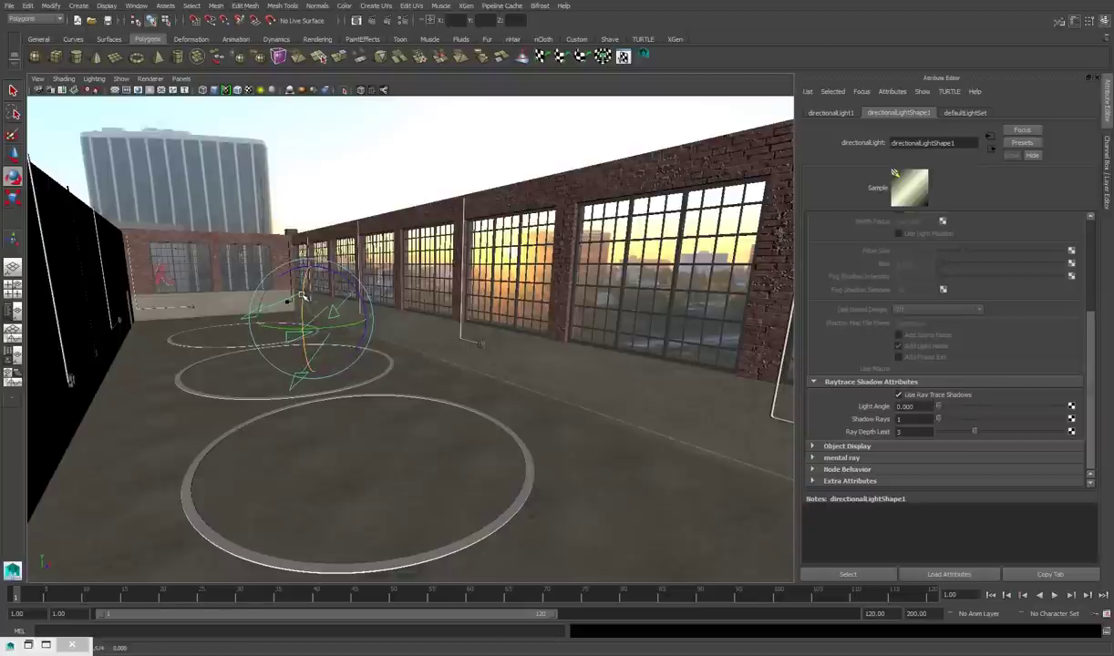
left_click(355, 20)
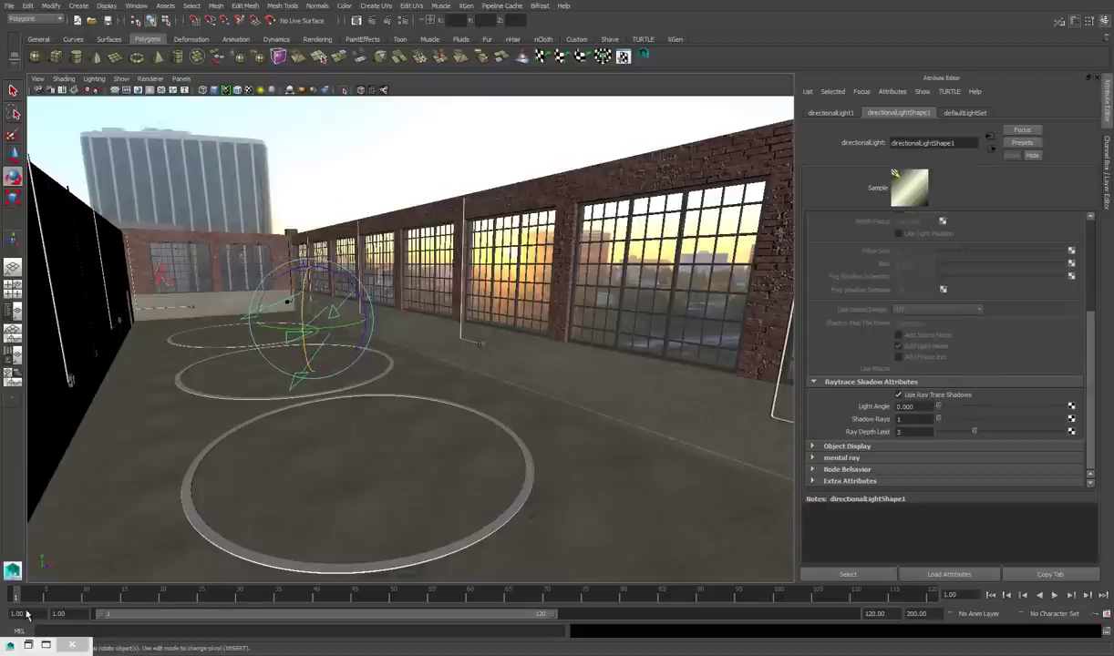
Make the ceiling layer visible and re-render the room to compare it with the ceiling-less render.
key("ctrl+a")
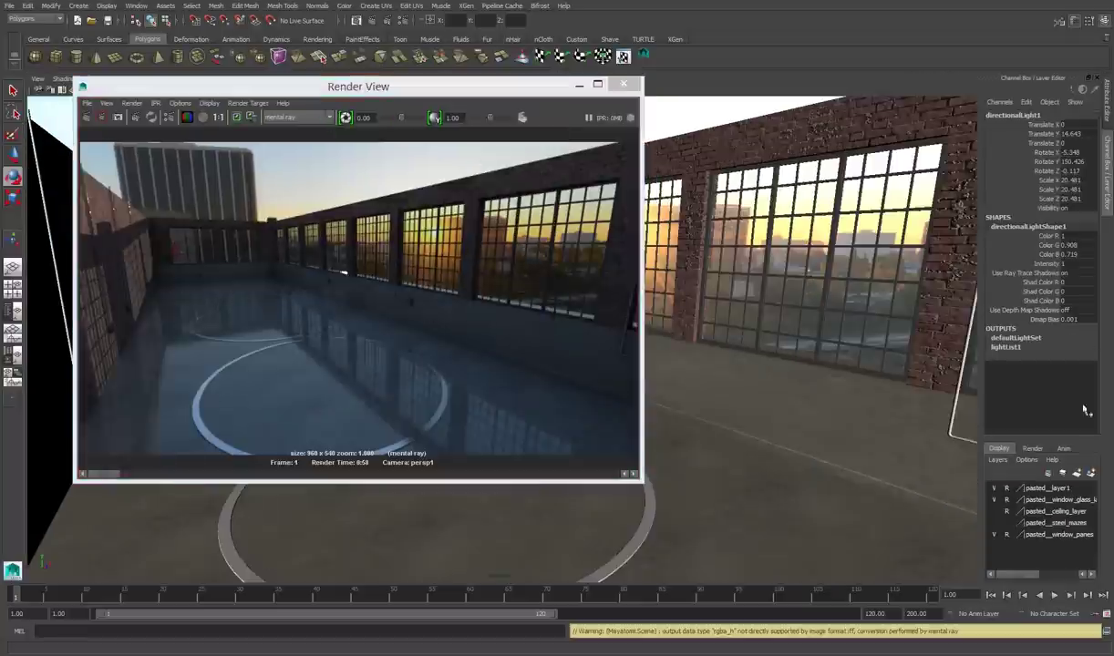
left_click(994, 511)
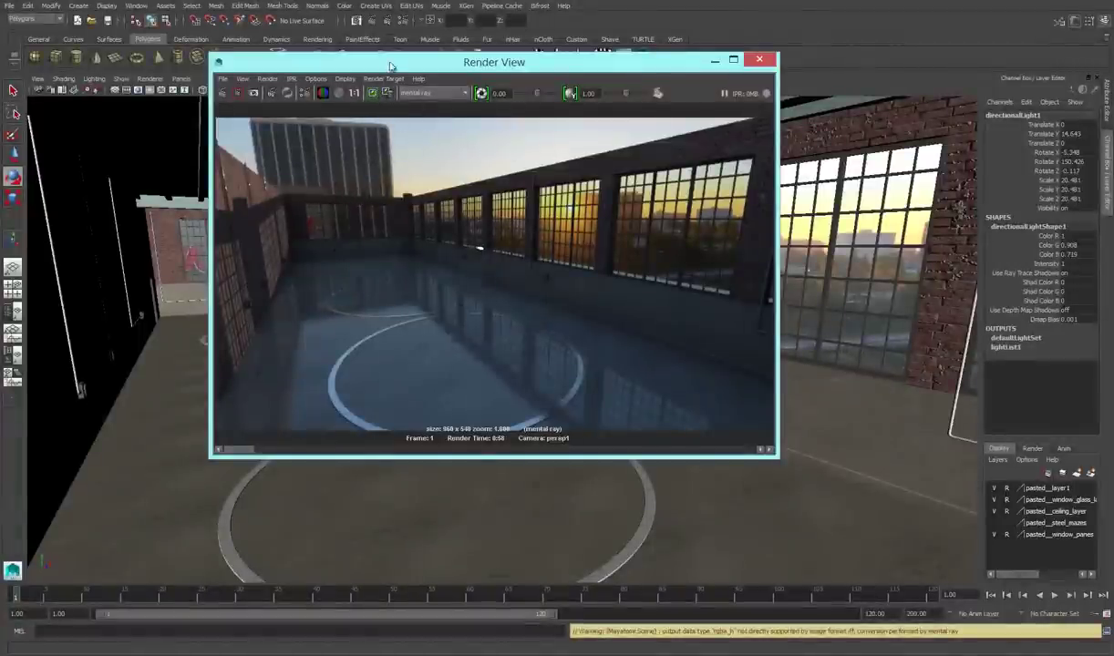
left_click_drag(391, 67, 358, 122)
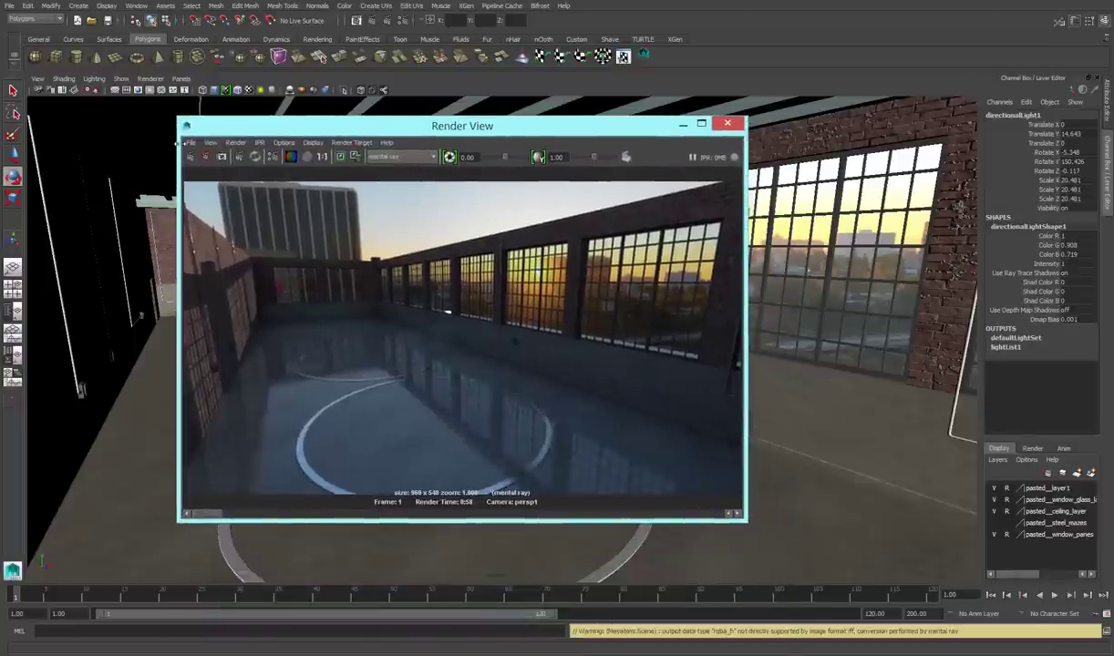
left_click(193, 158)
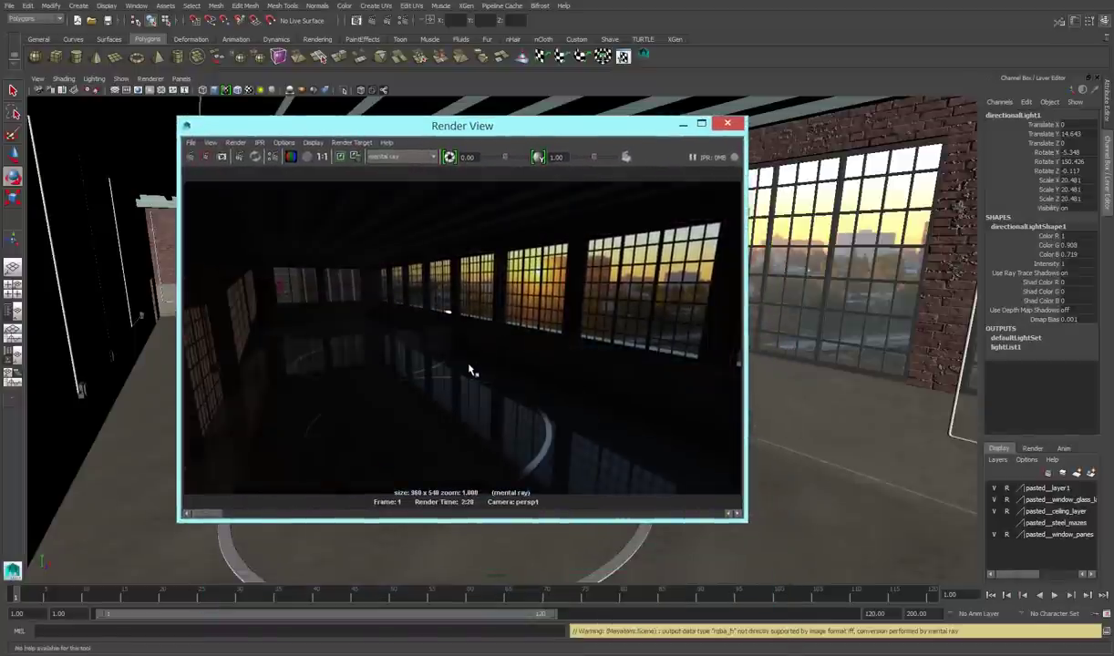
mouse_move(202, 514)
left_mouse_down()
mouse_move(221, 516)
mouse_move(202, 516)
left_mouse_up()
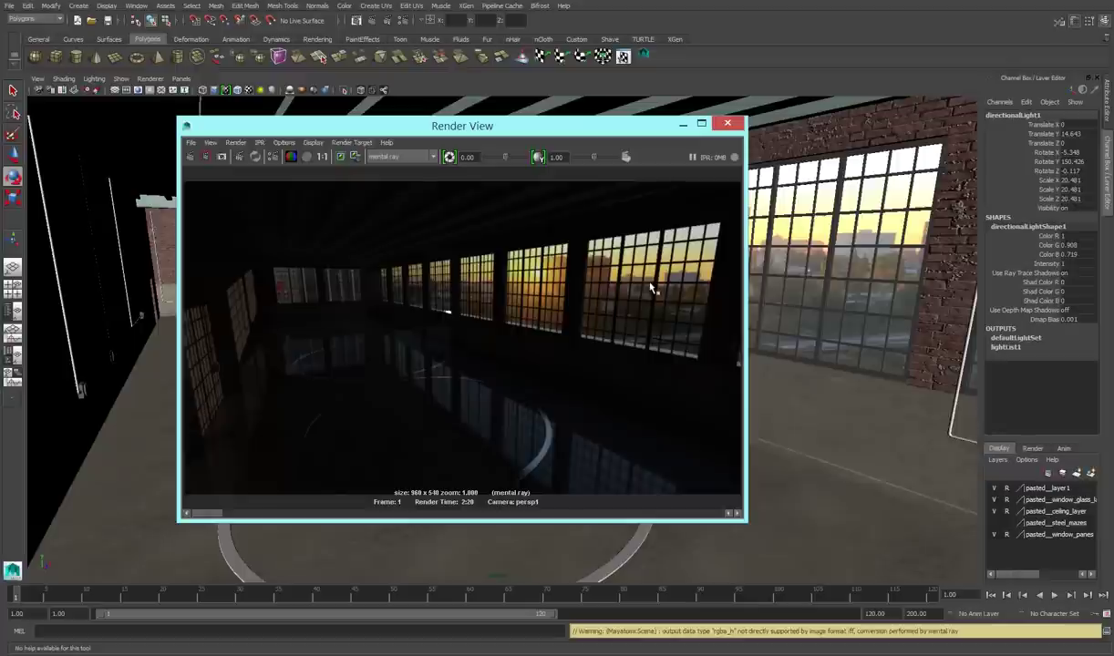
Open the image-based lighting node's attributes from the render settings.
left_click(380, 19)
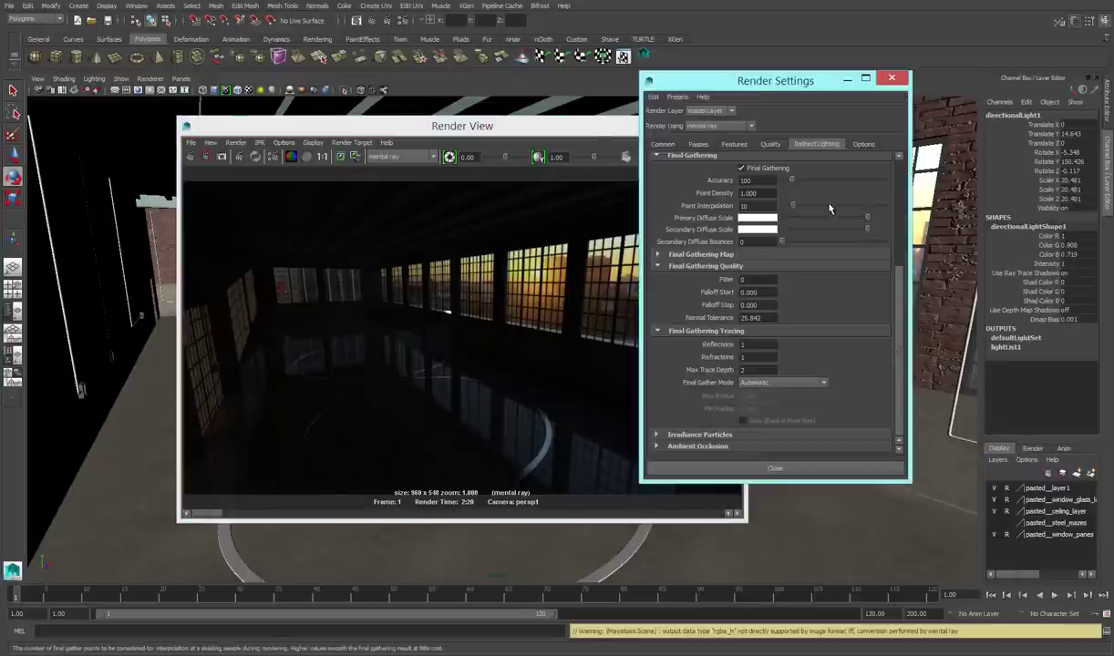
scroll(867, 264, "up", 5)
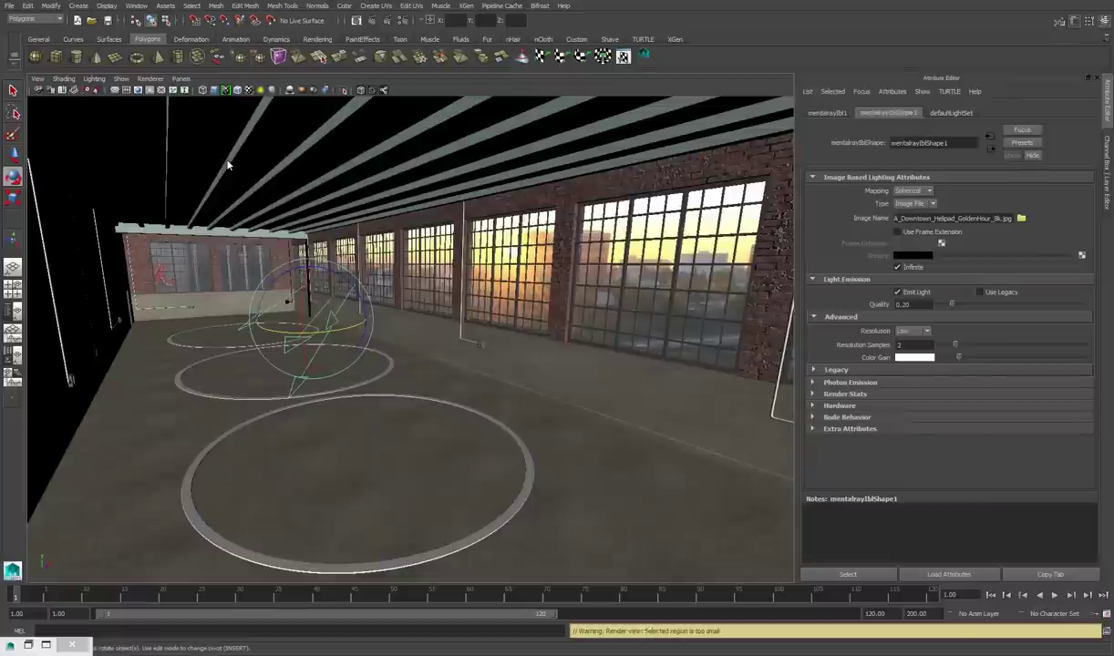
Create an area light, enlarge it to a scale of about 13.5, and raise it to about 16.3 units above the floor.
key("space")
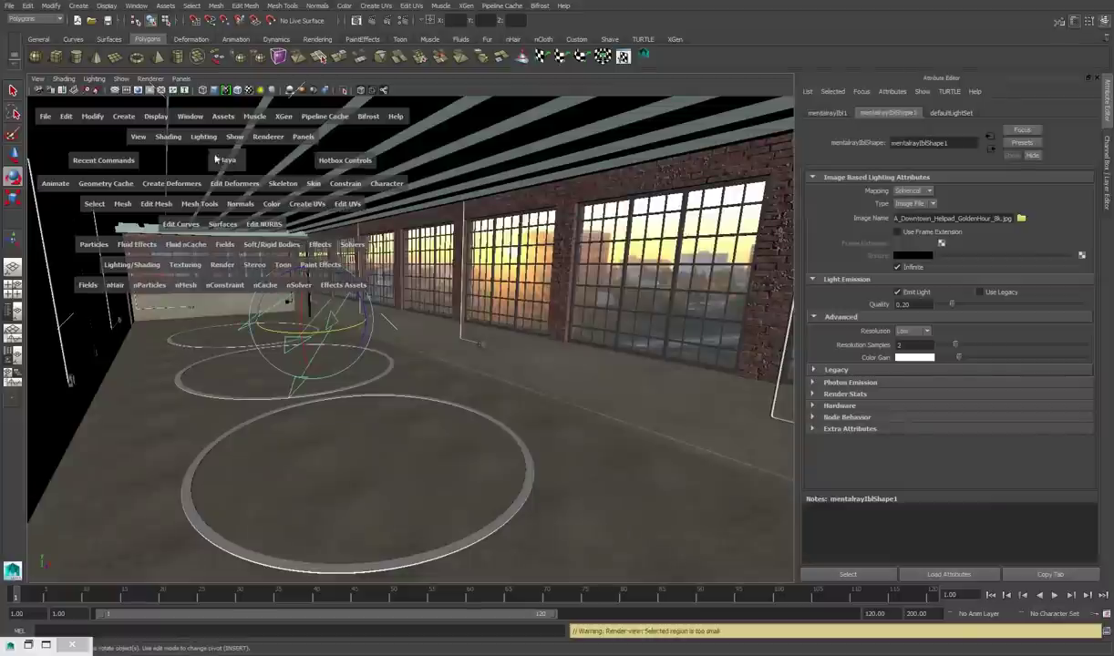
left_click(128, 120)
mouse_move(137, 168)
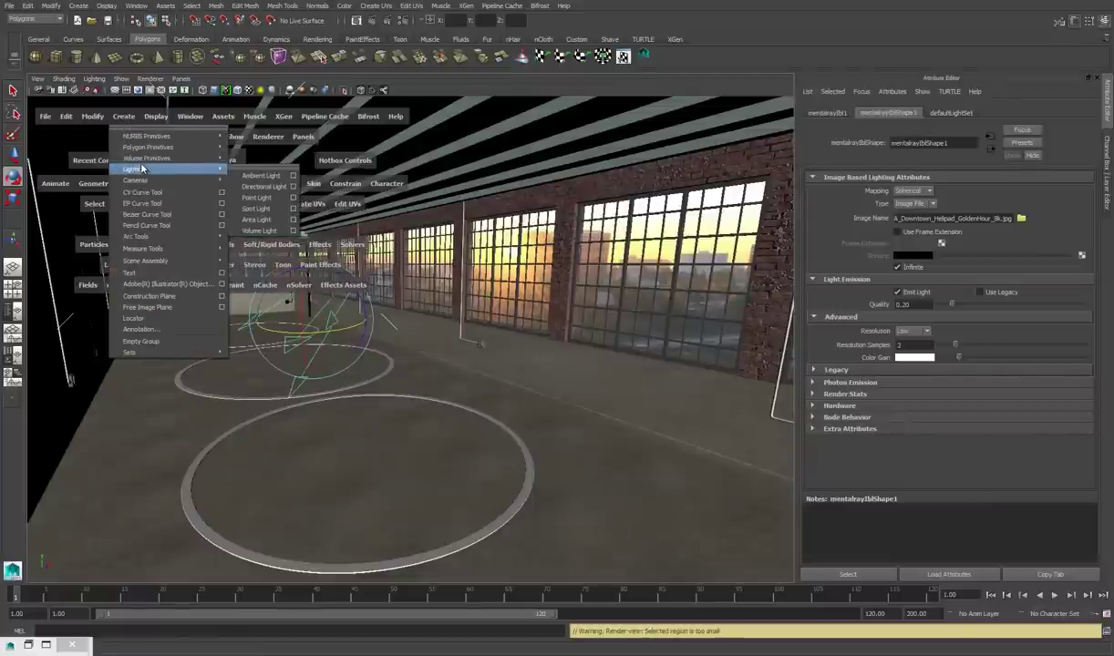
left_click(260, 221)
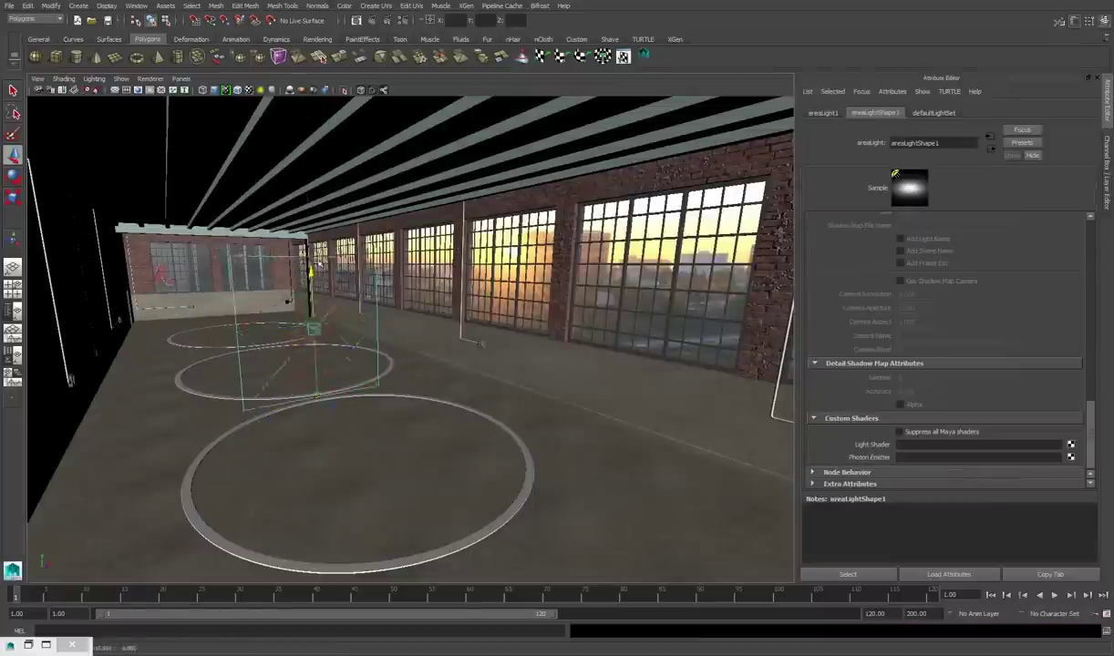
left_click_drag(318, 264, 639, 303)
Set the area light's Y rotation to 90 and shift it along X in the front view to just outside the long window wall.
key("e")
key("ctrl+a")
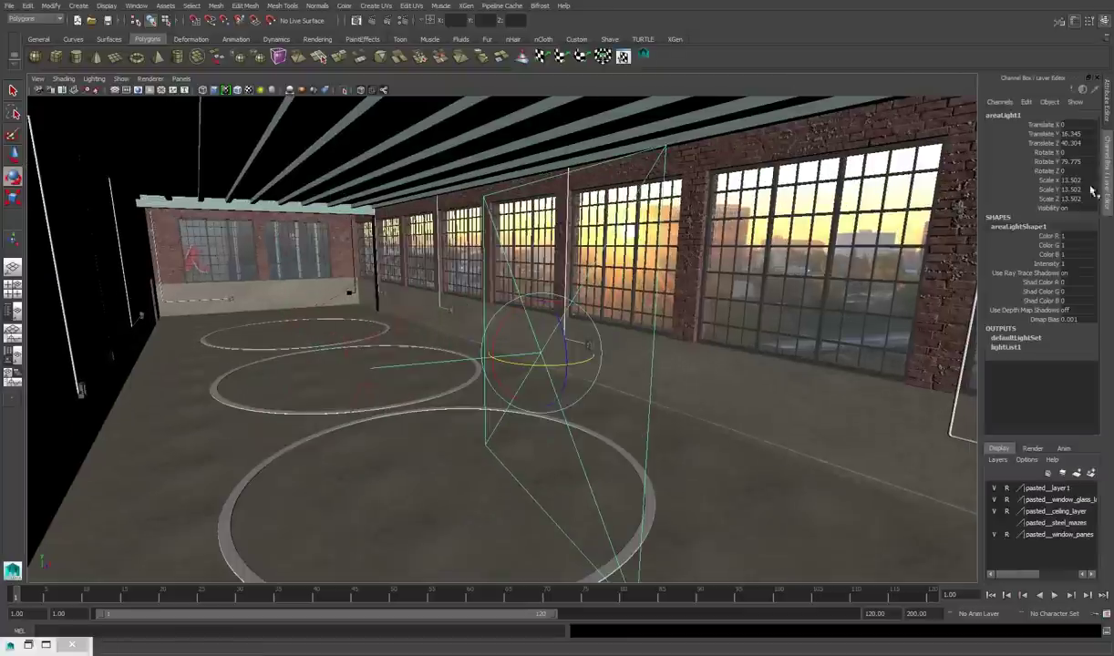
double_click(1062, 161)
type("90")
key("Return")
key("space")
key("w")
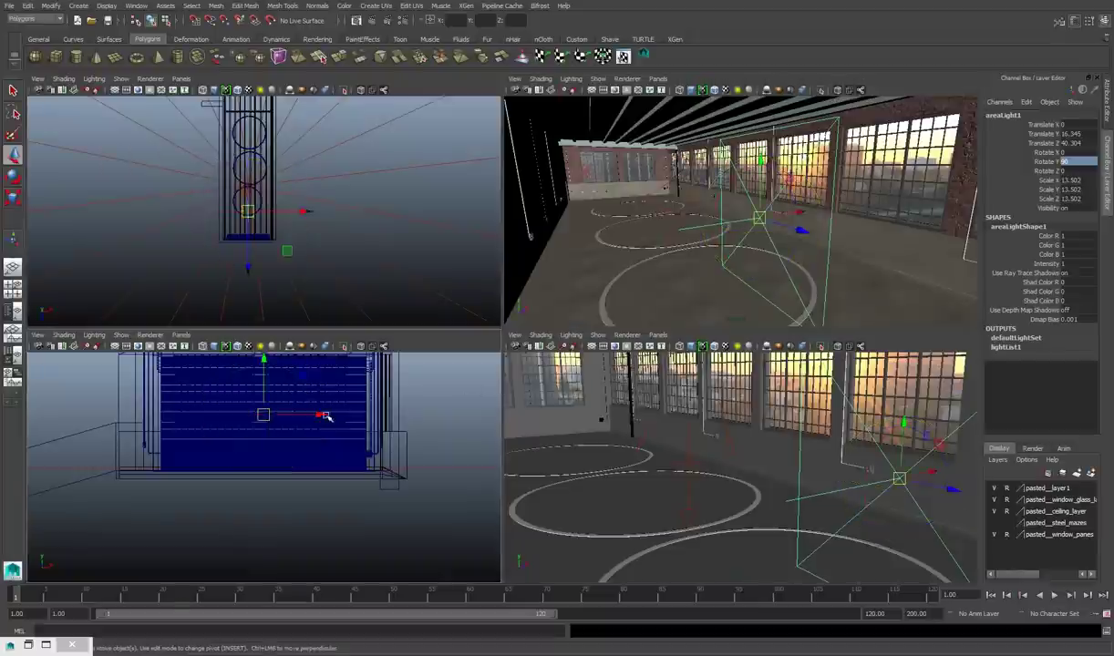
left_click_drag(328, 417, 456, 418)
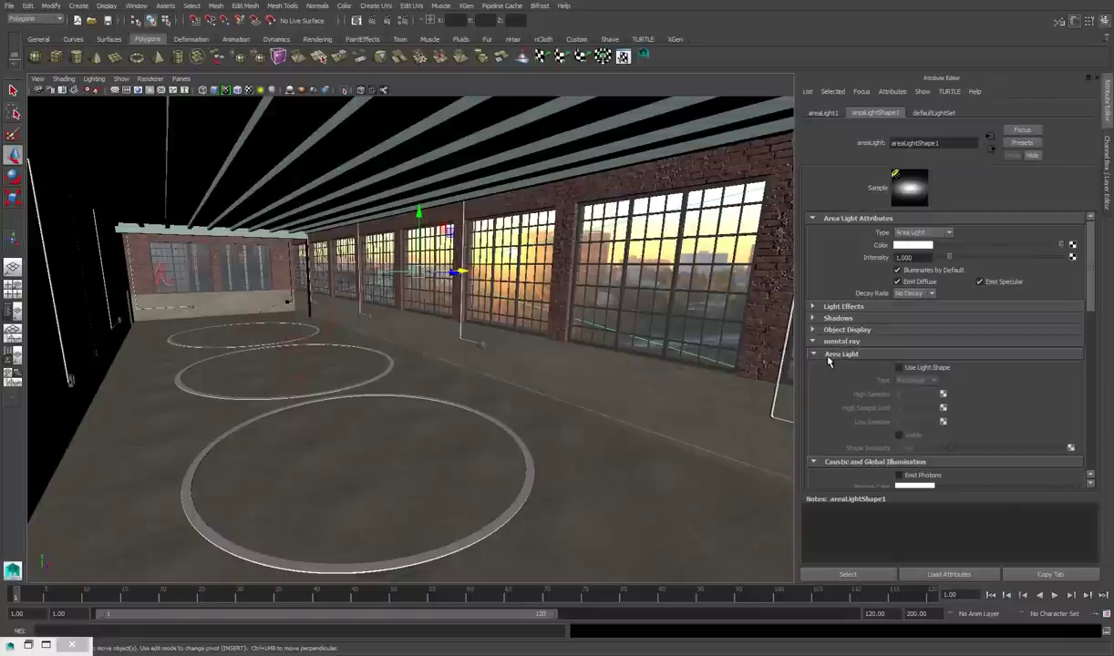
Enable the area light's visible rectangular light shape for mental ray and assign a mia_portal_light as its light shader.
left_click(917, 368)
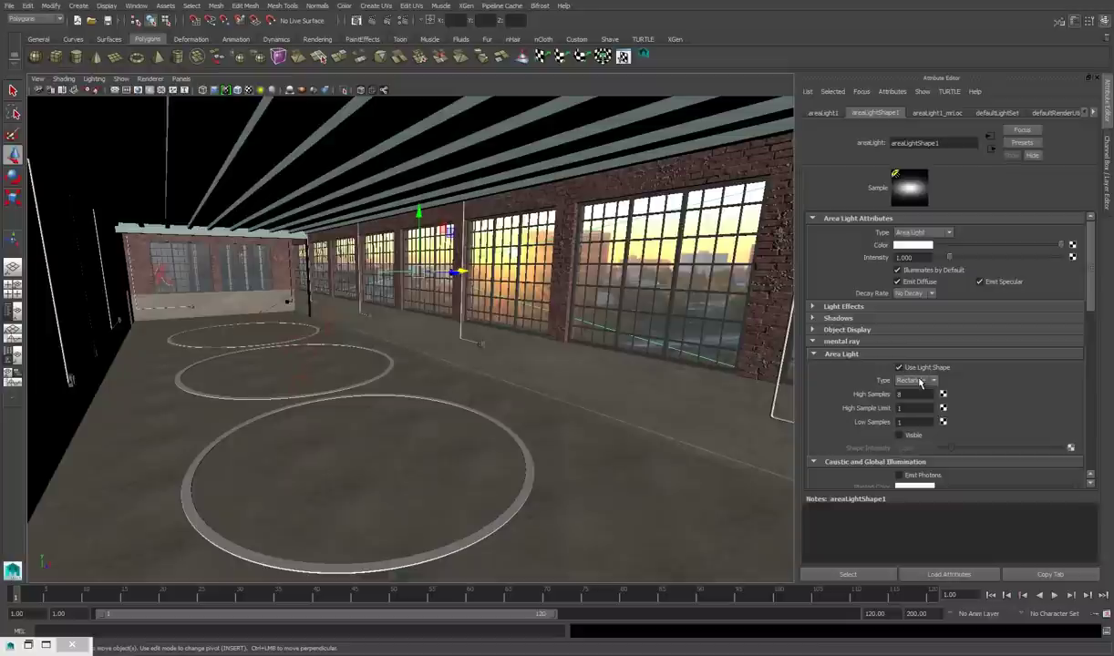
left_click(899, 435)
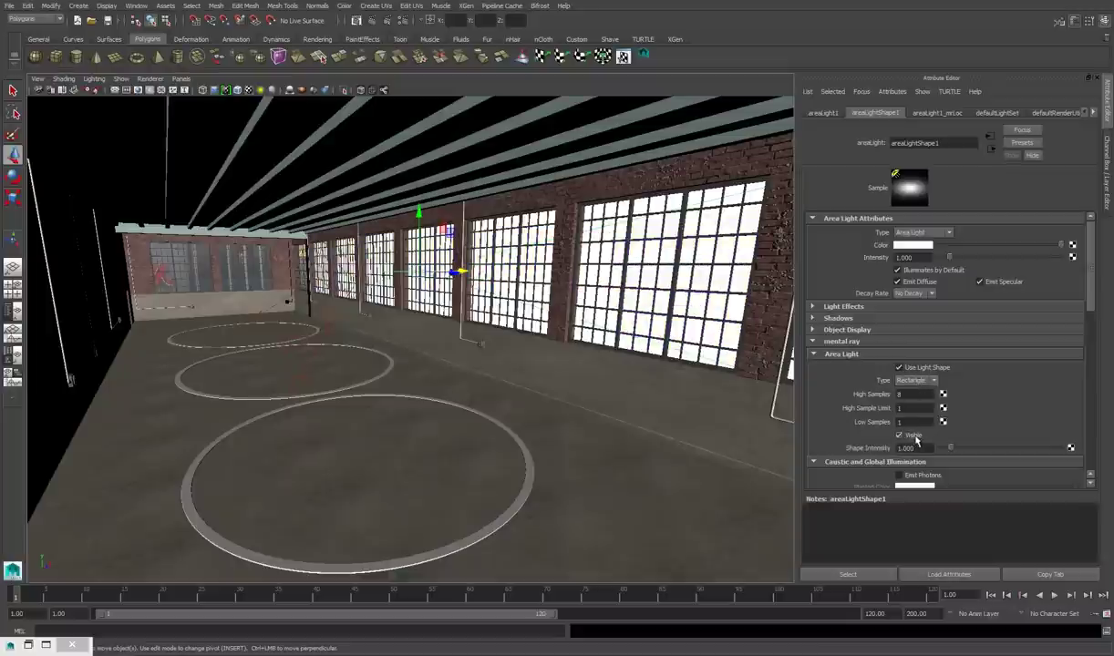
scroll(1042, 265, "down", 10)
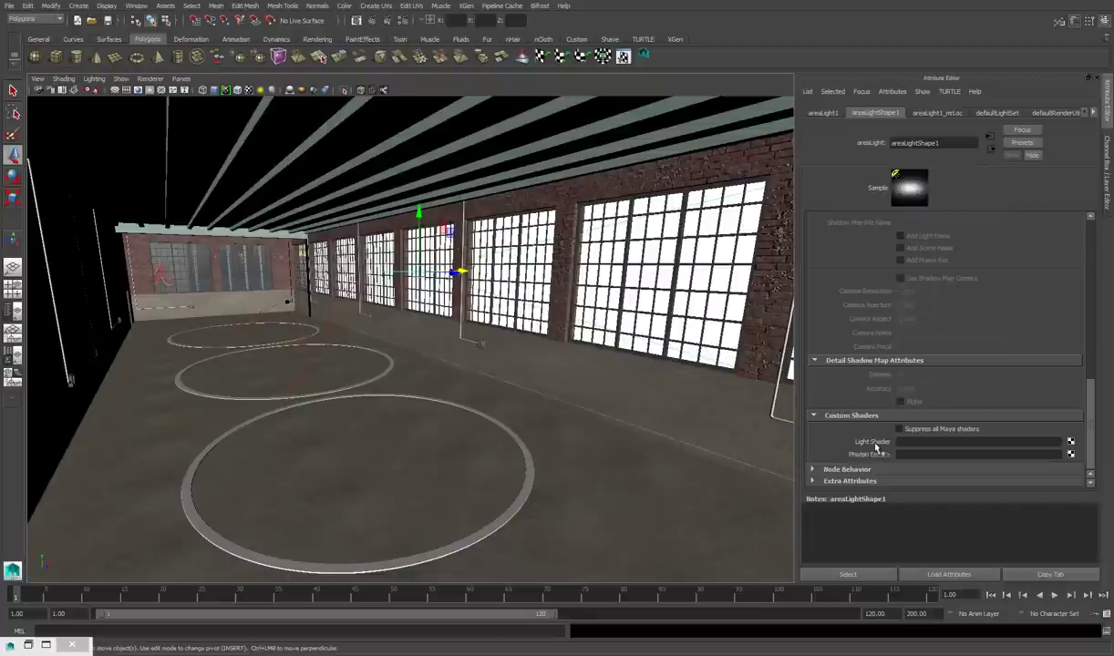
left_click(1071, 441)
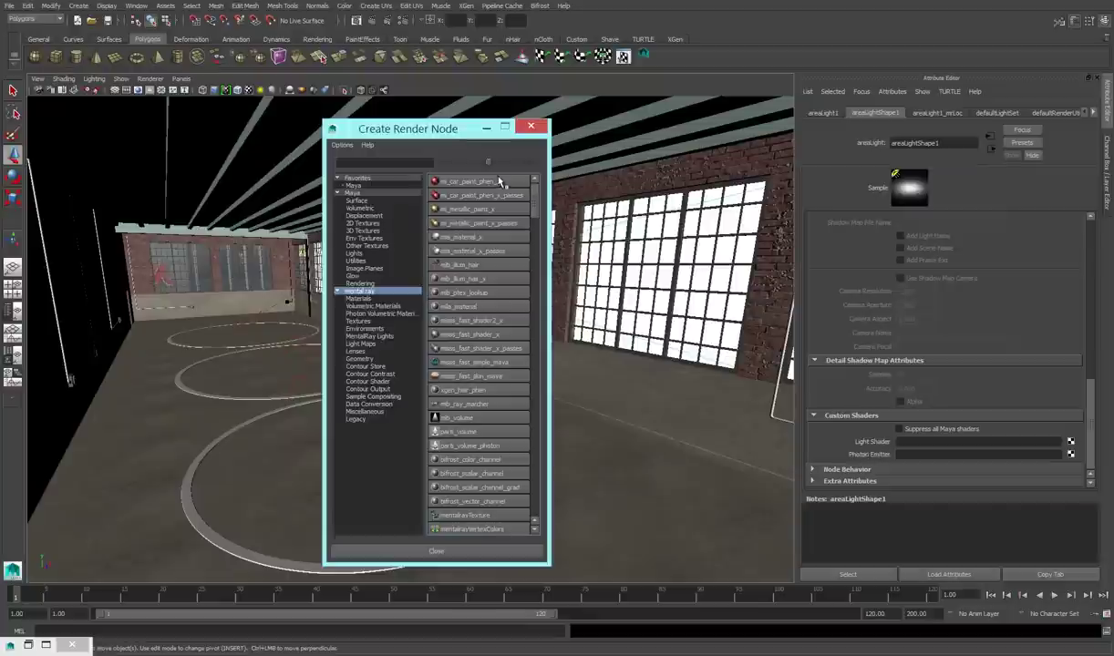
left_click(374, 337)
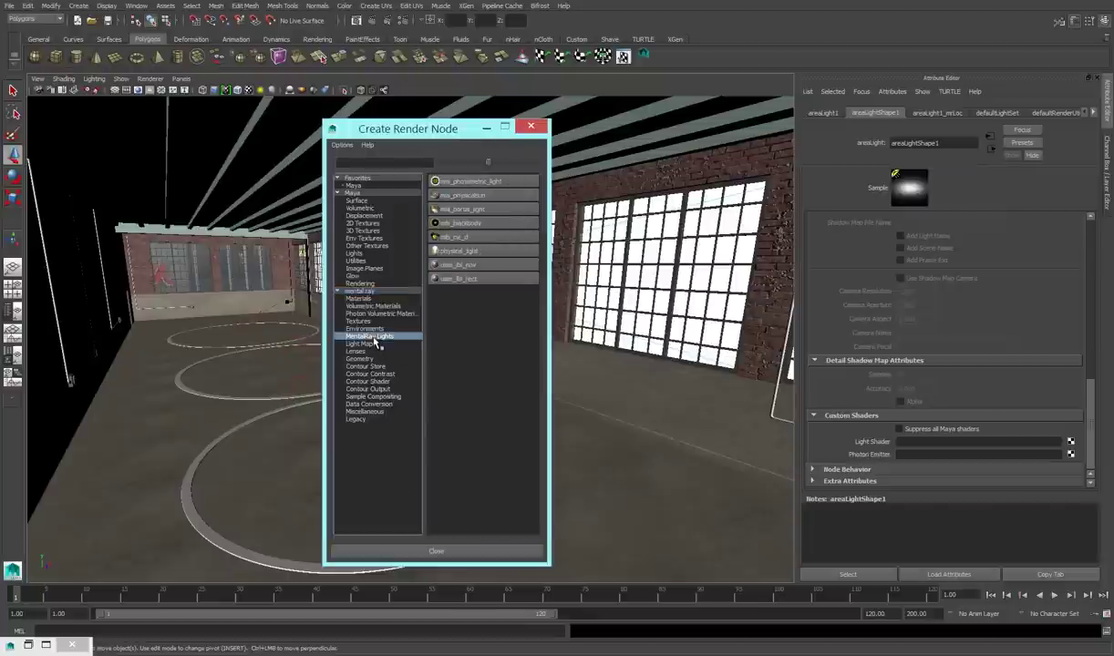
left_click(493, 210)
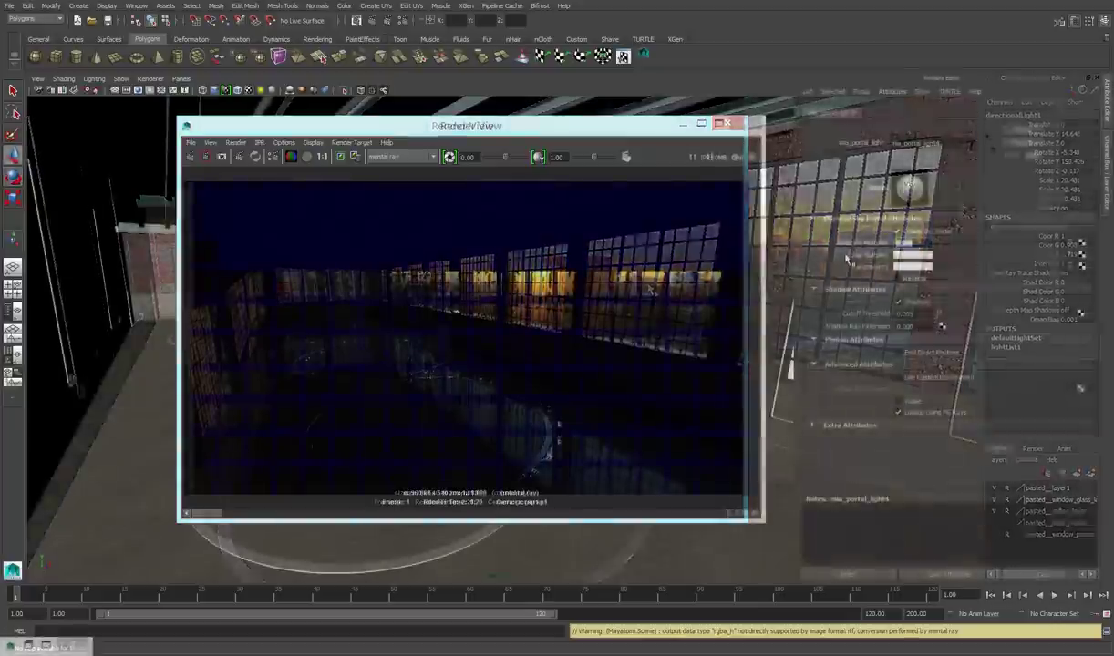
Render the room with the portal light's intensity multiplier at 15, and lower the multiplier to 10.
type("15")
key("Return")
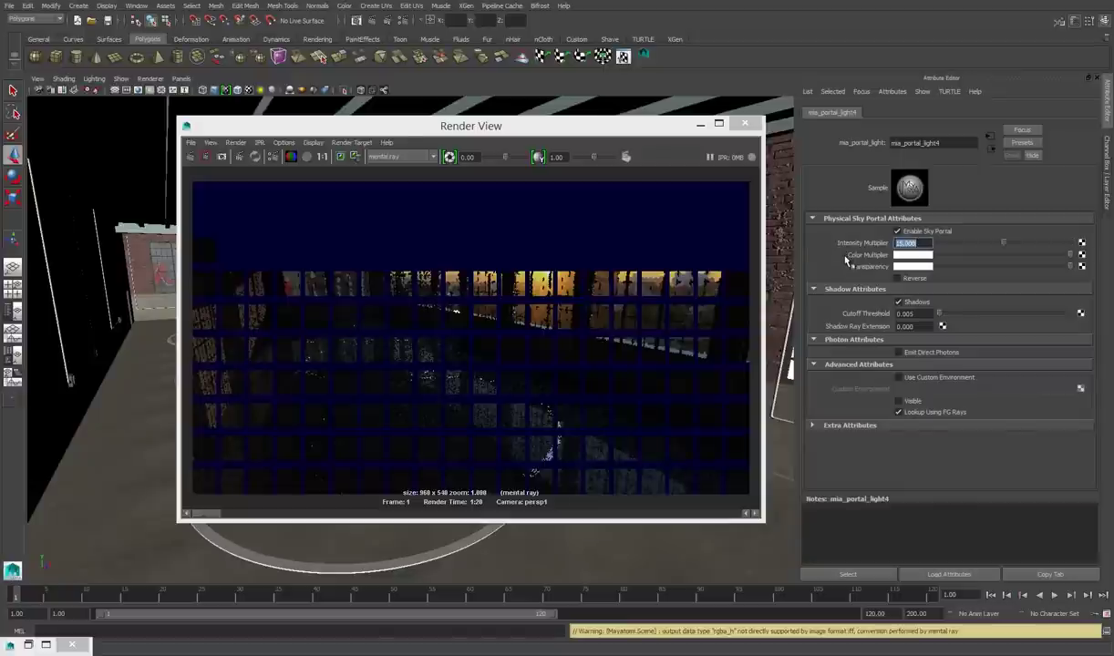
left_click(571, 130)
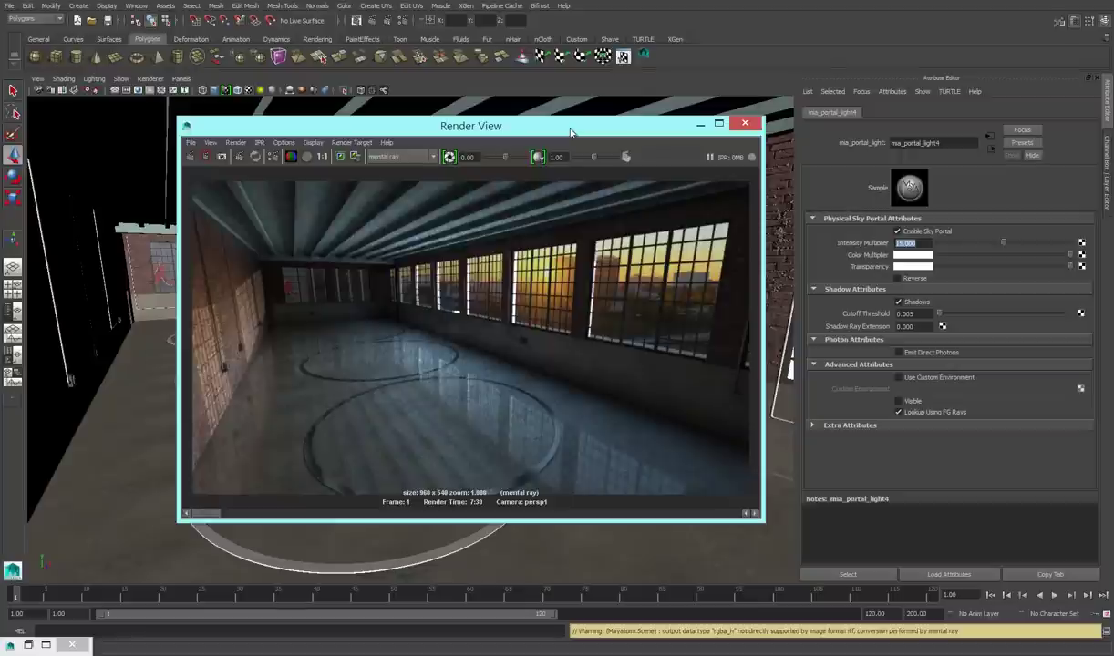
scroll(423, 212, "down", 1)
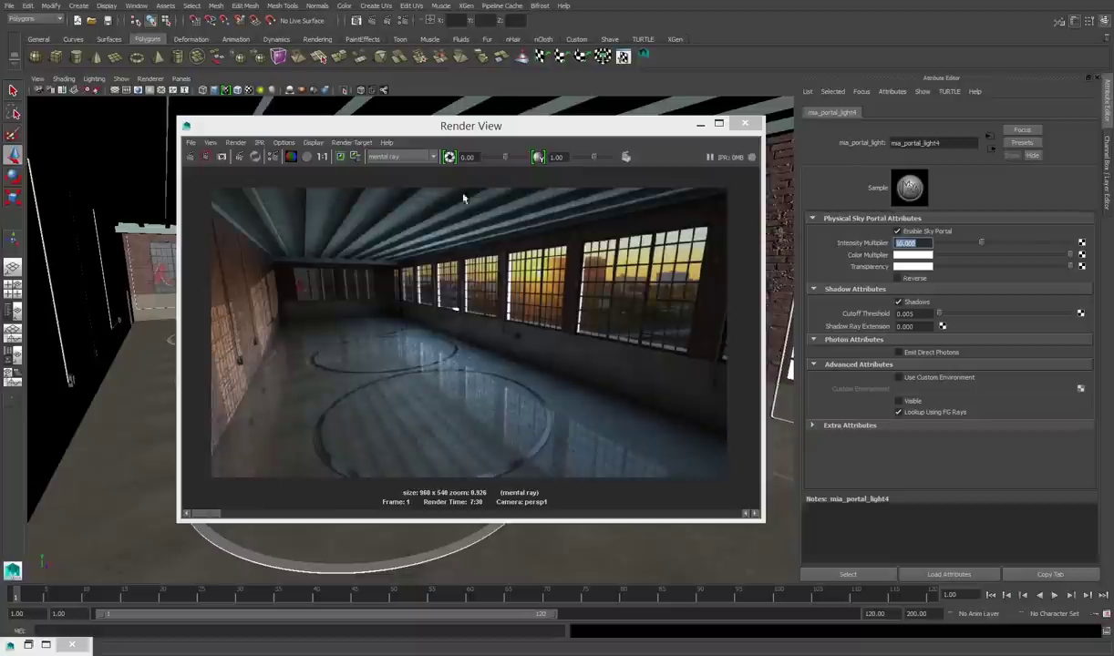
left_click(700, 124)
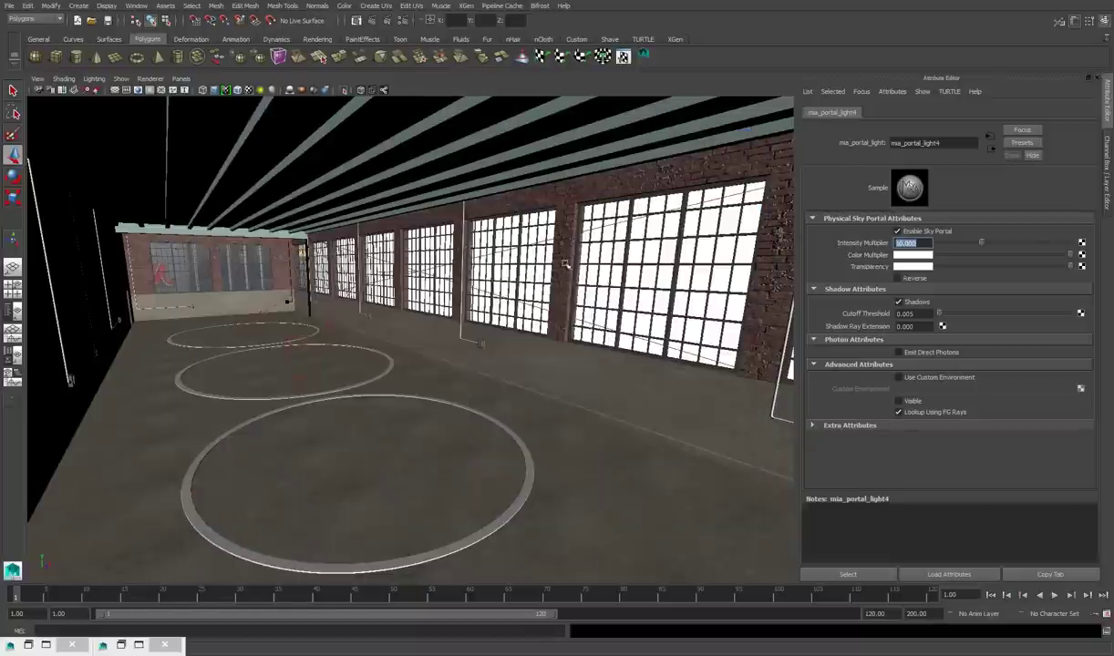
Place a second area light outside the far end wall's windows, rotated -180 on Y, with an X scale of about 36.3.
left_click(392, 261)
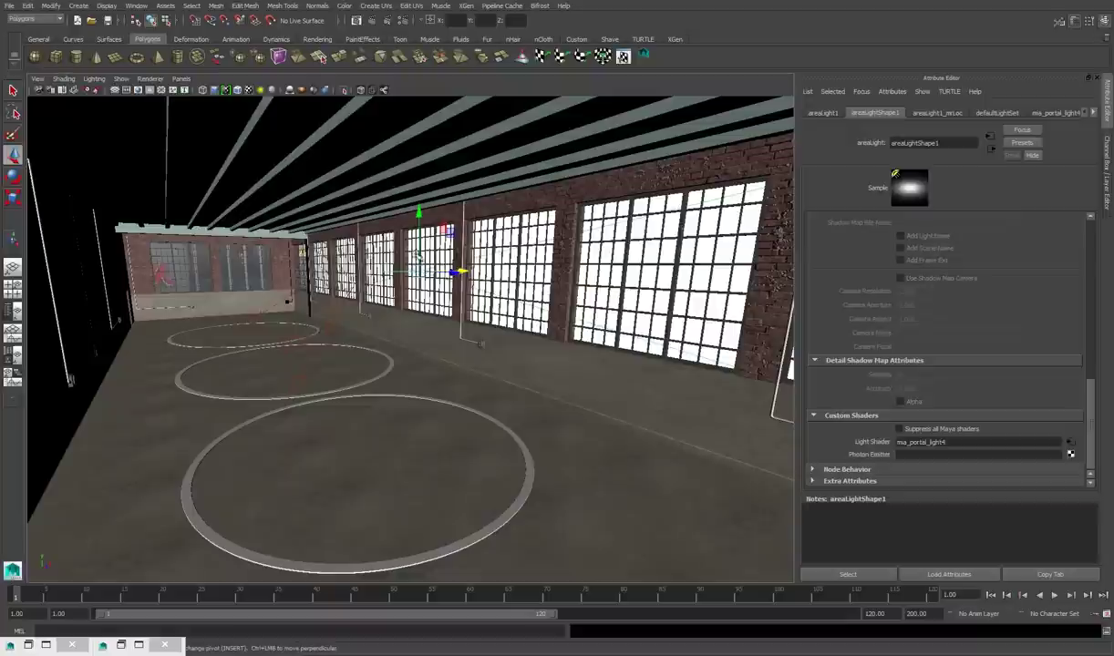
key("w")
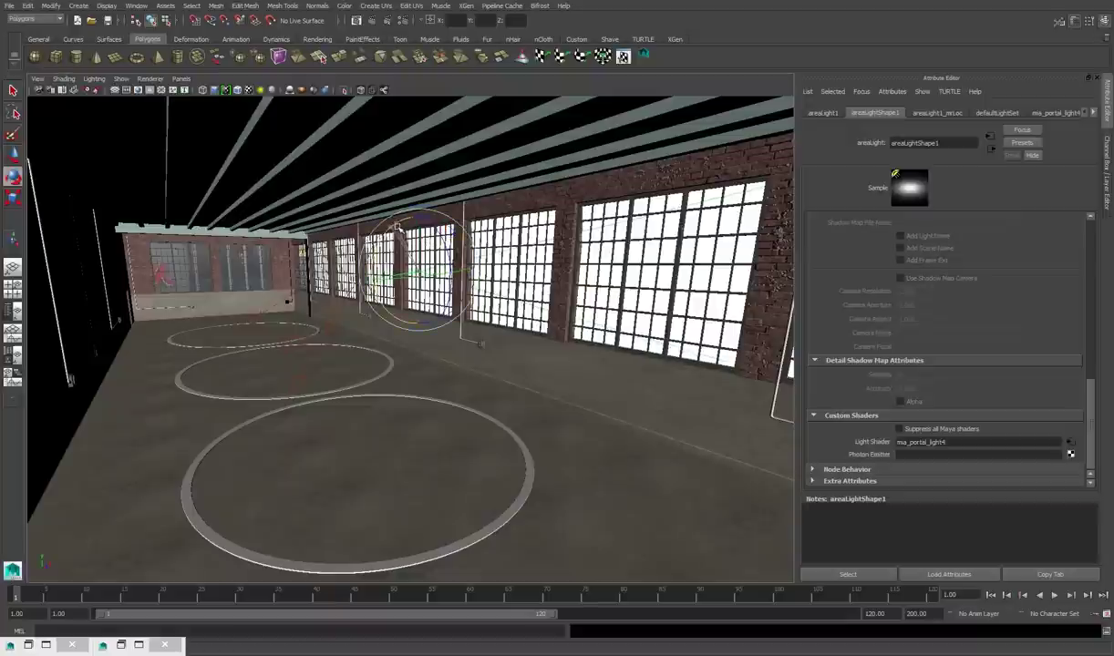
key("w")
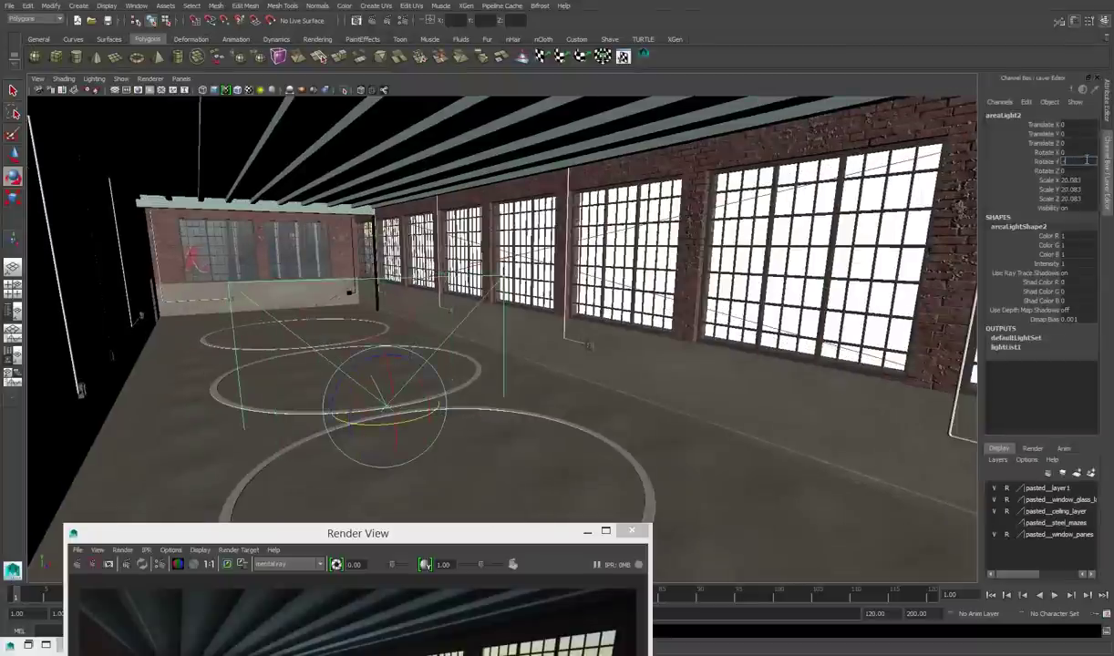
key("space")
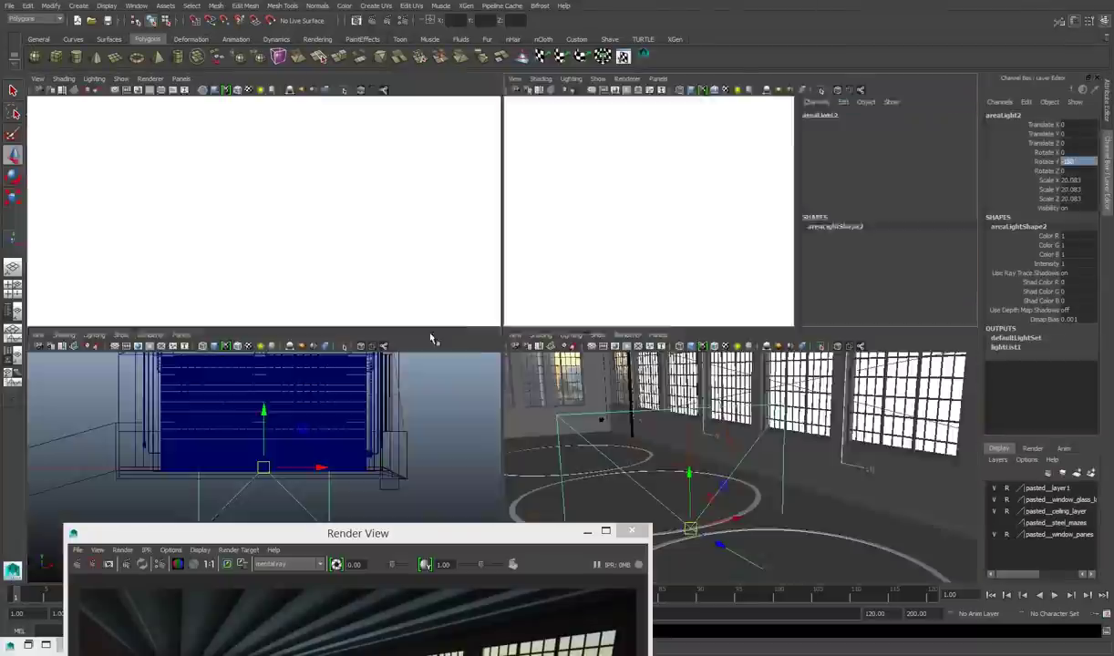
key("space")
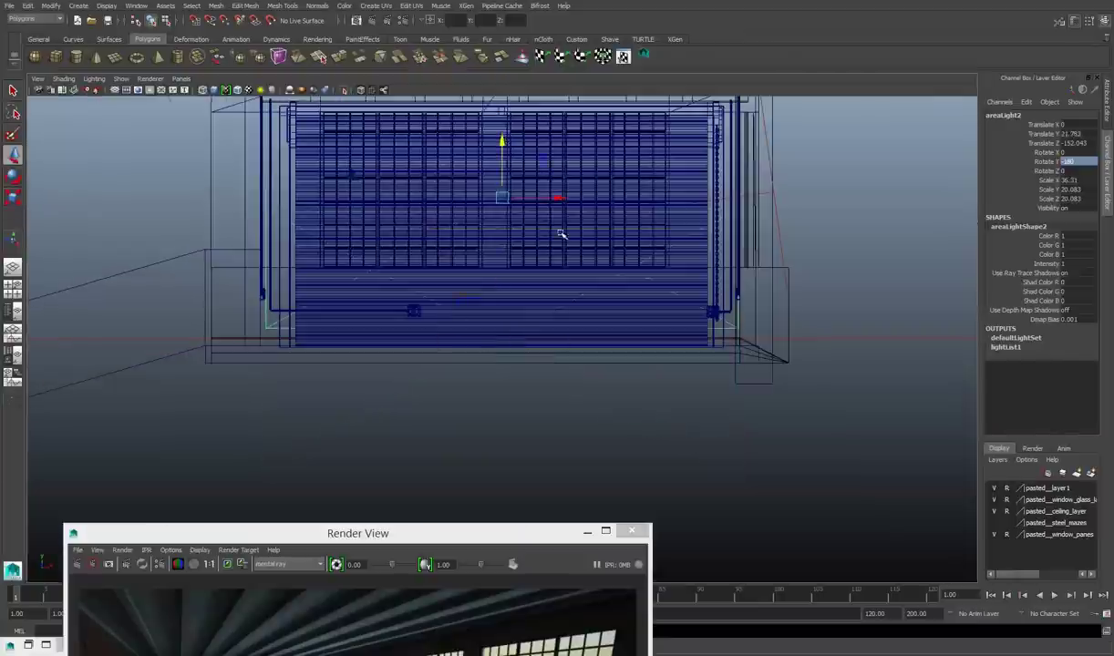
key("space")
key("space")
Enable the second area light's mental ray light shape and assign a mia_portal_light as its light shader.
key("ctrl+a")
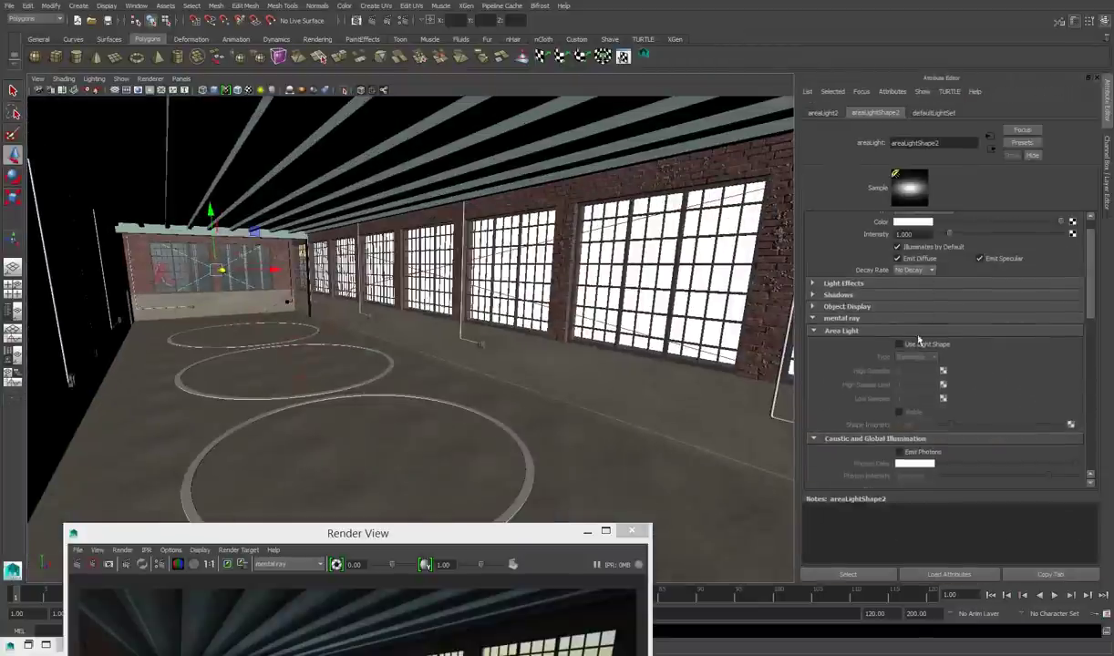
scroll(918, 341, "down", 10)
left_click(1071, 441)
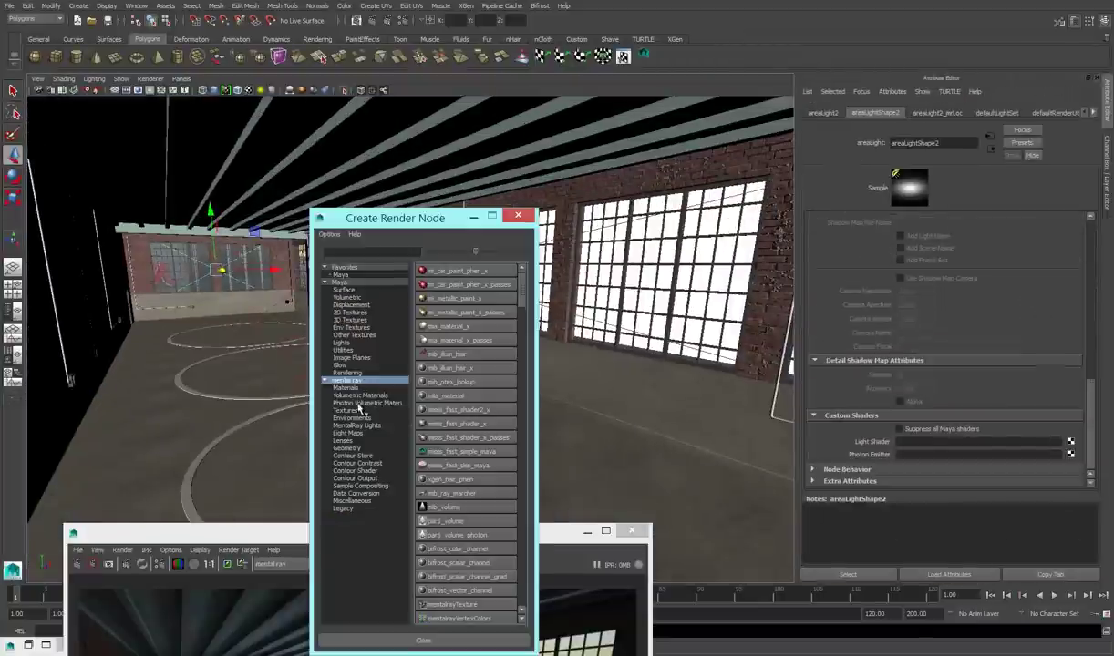
left_click(358, 425)
left_click(465, 306)
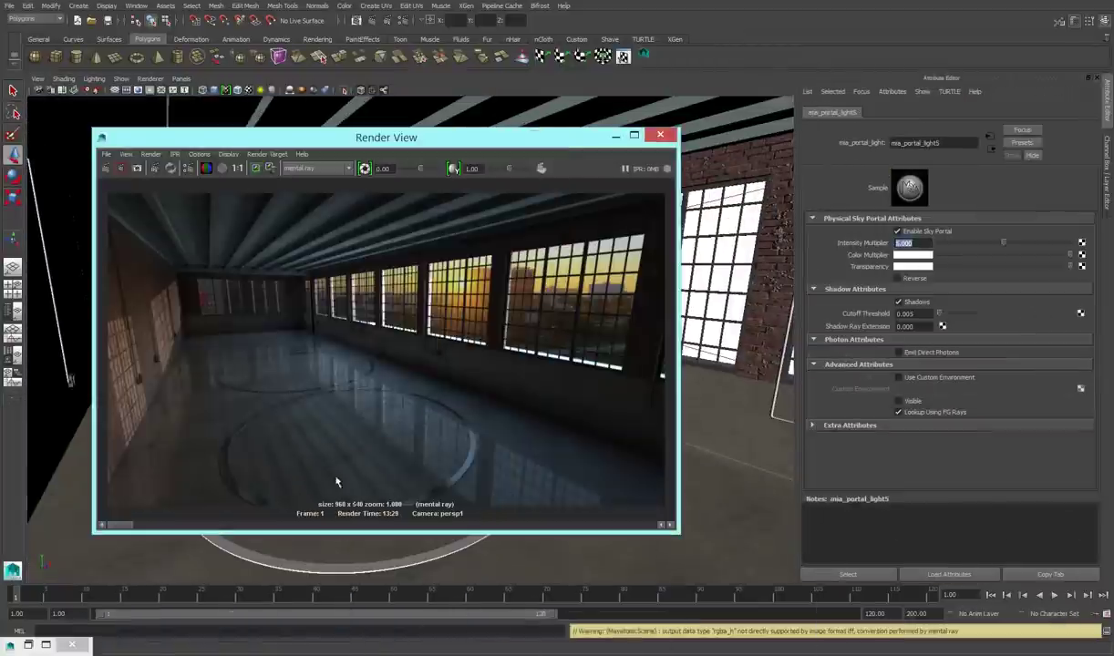